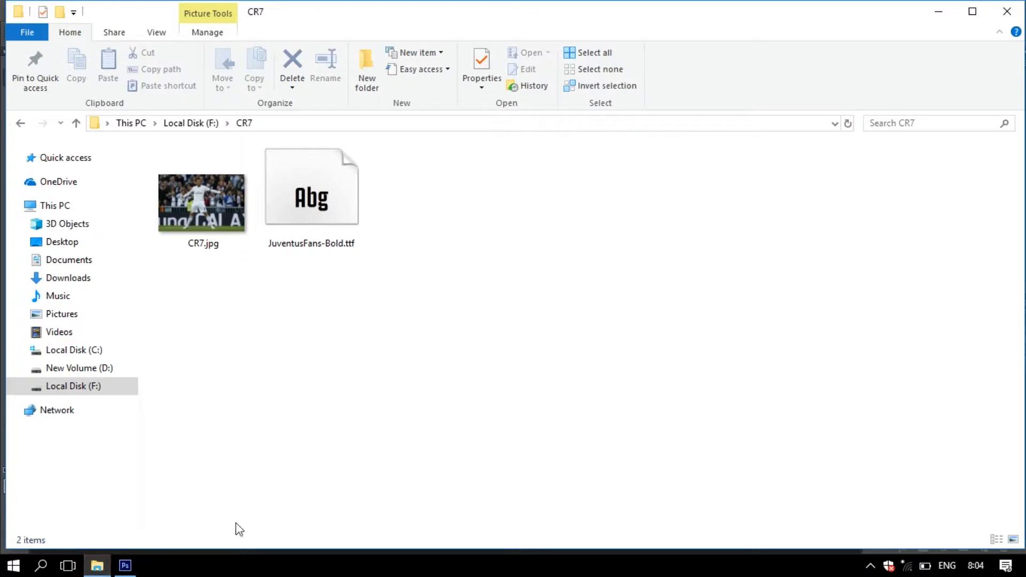
# Install the JuventusFans-Bold.ttf font from the CR7 folder and close its preview window
pyautogui.doubleClick(317, 220)
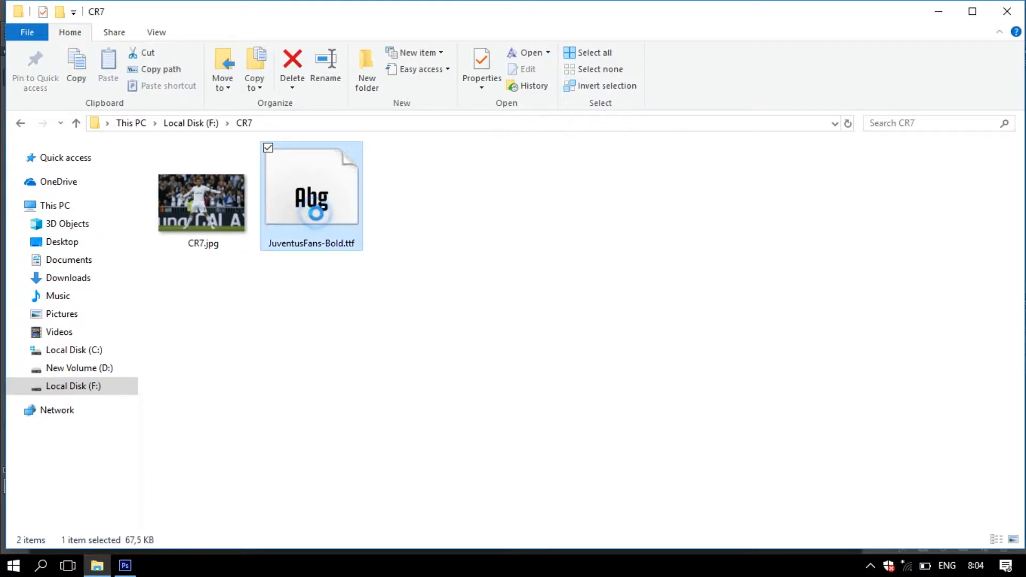
pyautogui.rightClick(316, 213)
pyautogui.click(328, 222)
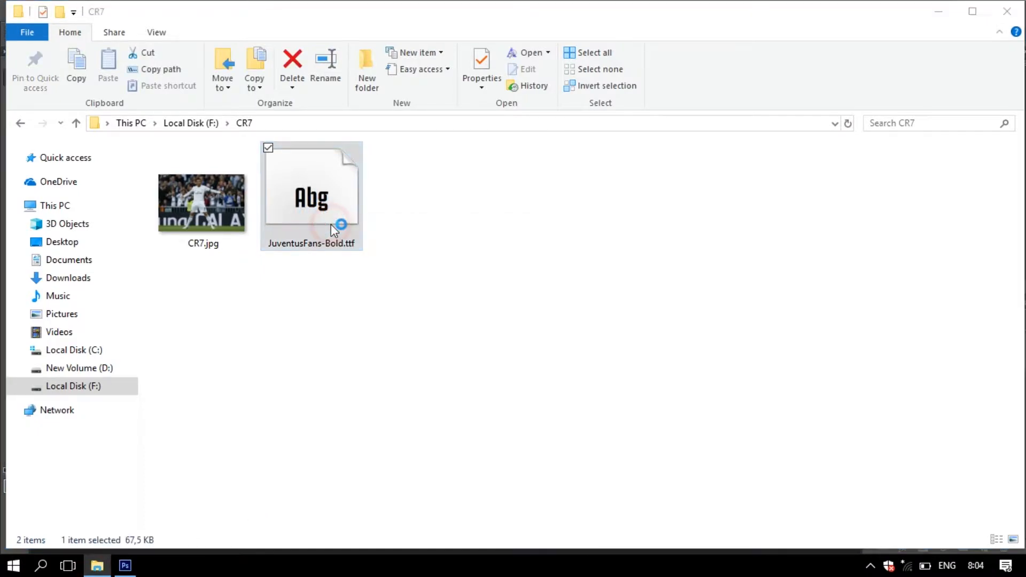
pyautogui.click(244, 161)
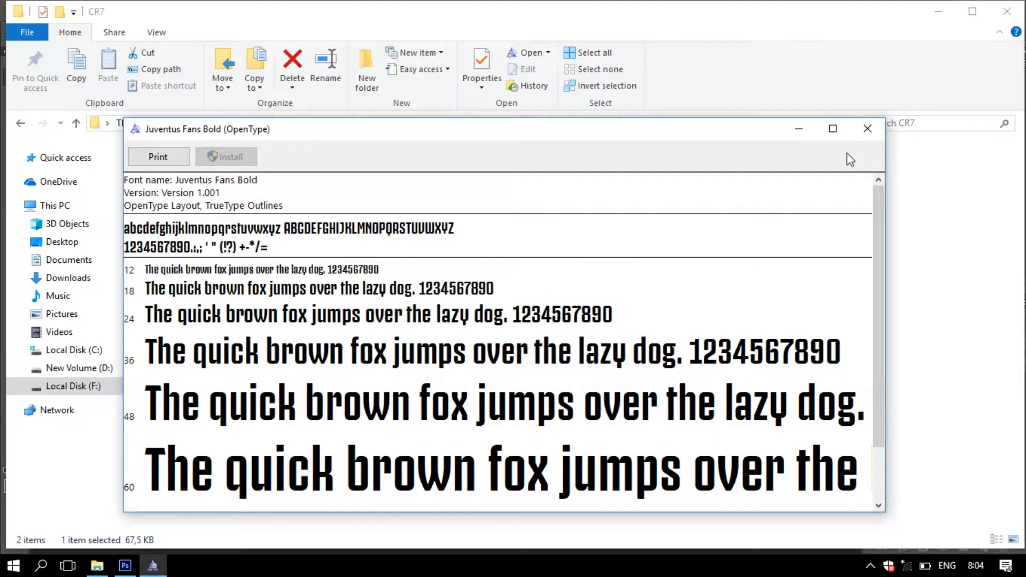
pyautogui.click(868, 133)
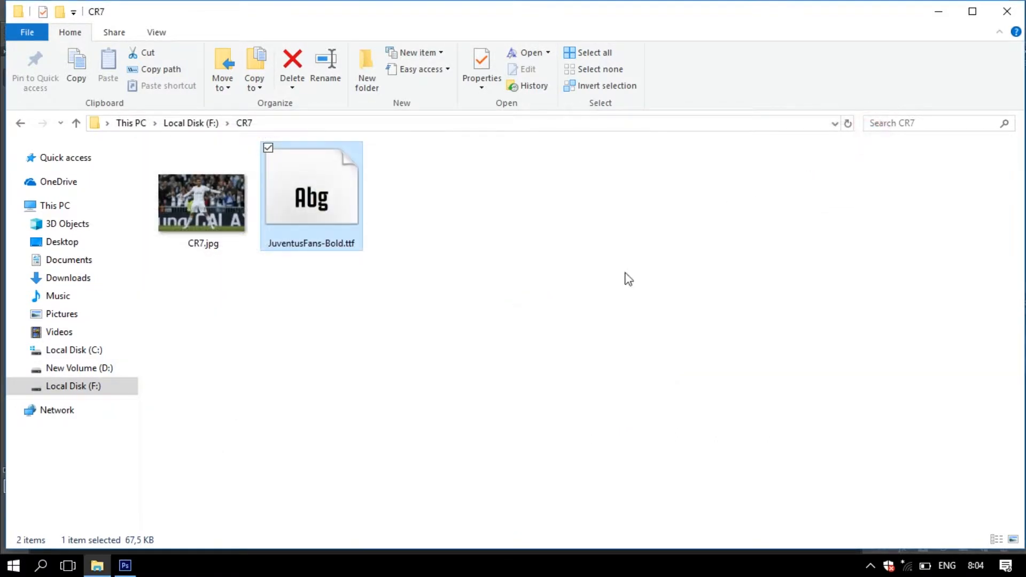
# Switch to Photoshop and create a new document with the International Paper preset at A4 size
pyautogui.click(125, 565)
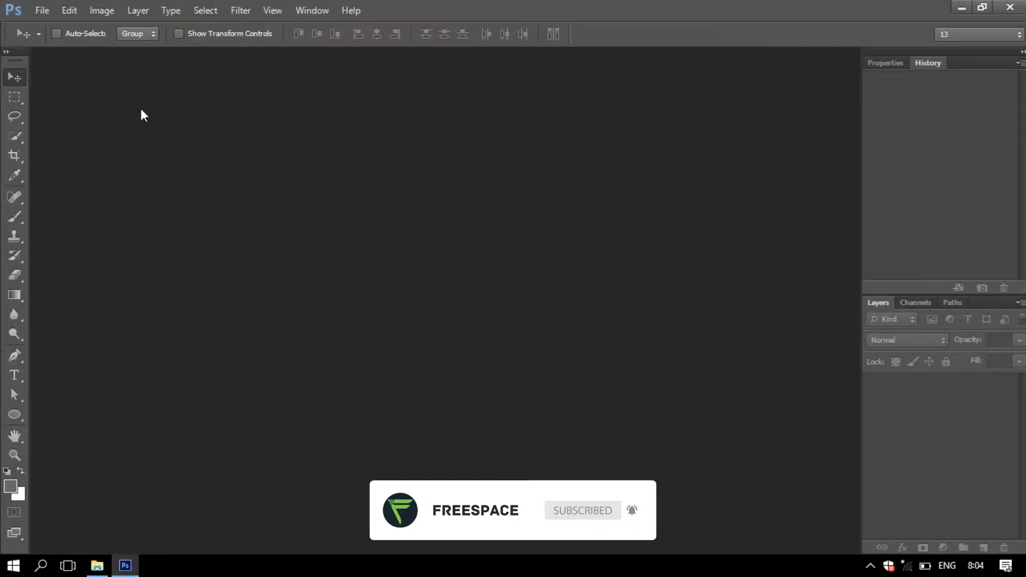
pyautogui.click(42, 10)
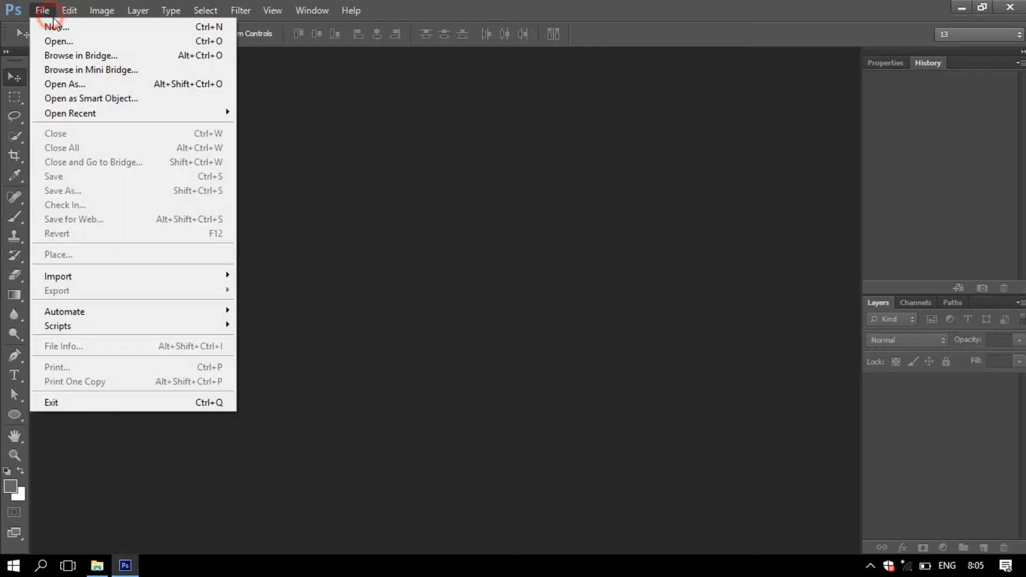
pyautogui.click(61, 28)
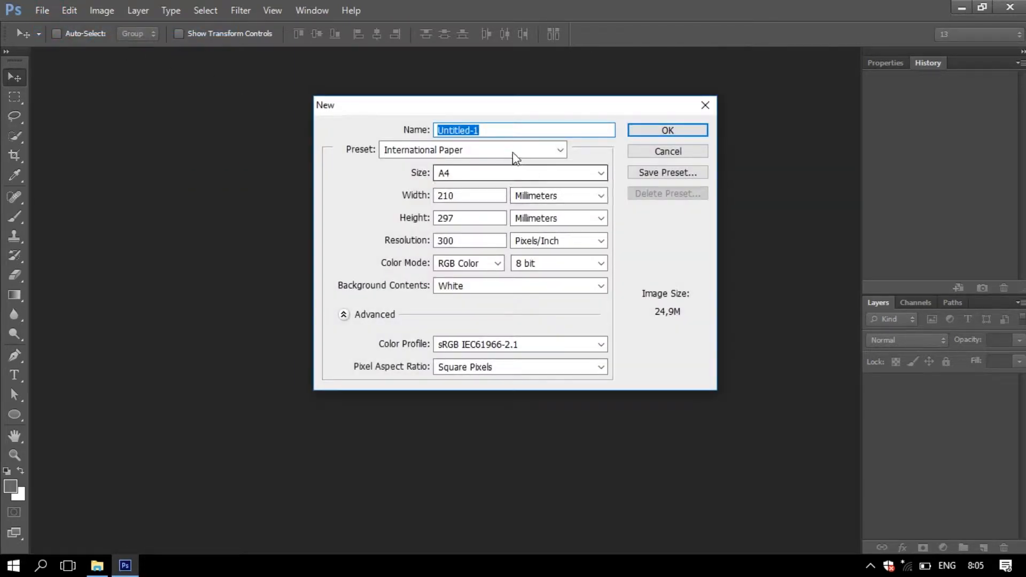
pyautogui.click(515, 151)
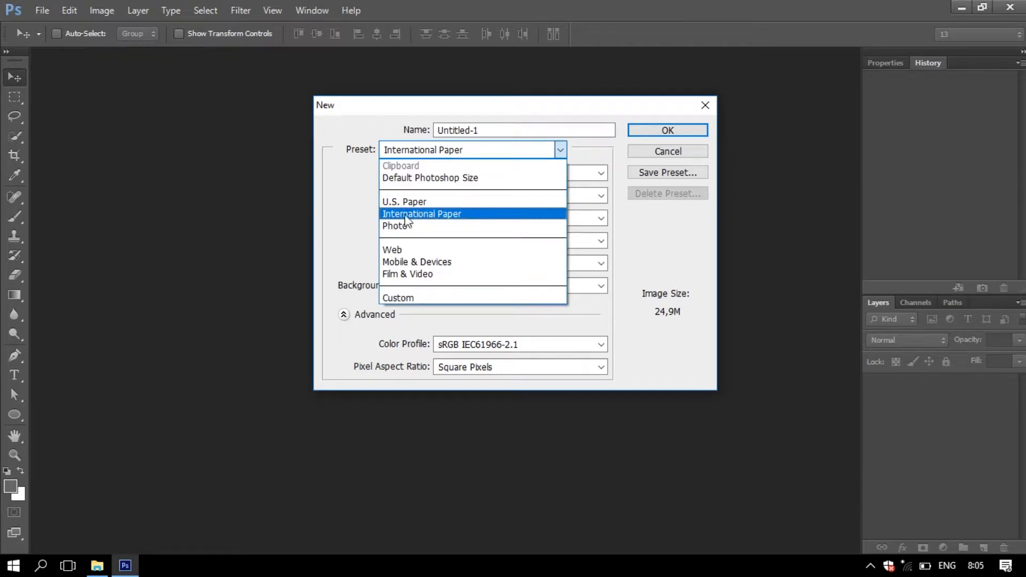
pyautogui.click(407, 214)
pyautogui.click(471, 177)
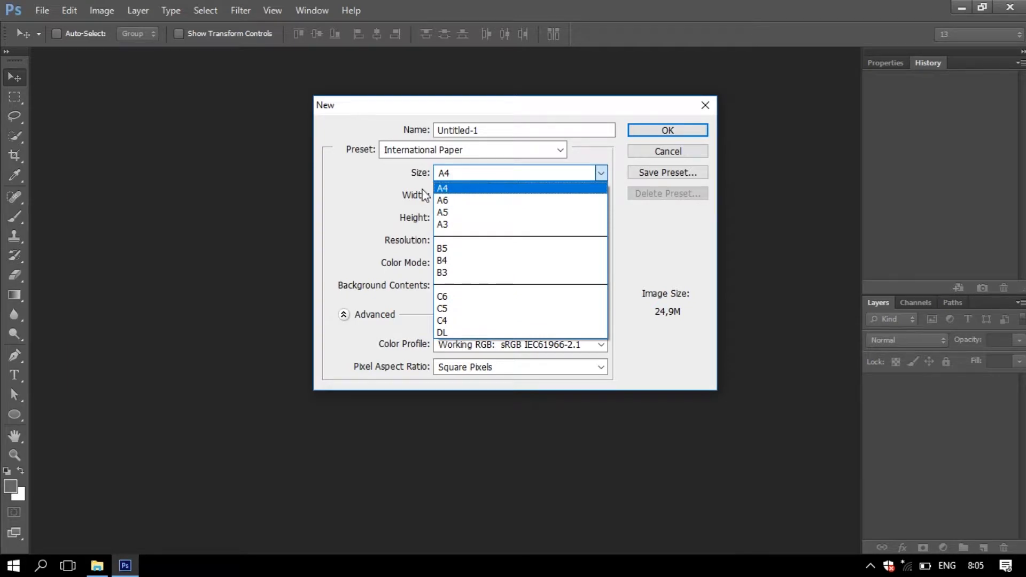
pyautogui.click(453, 191)
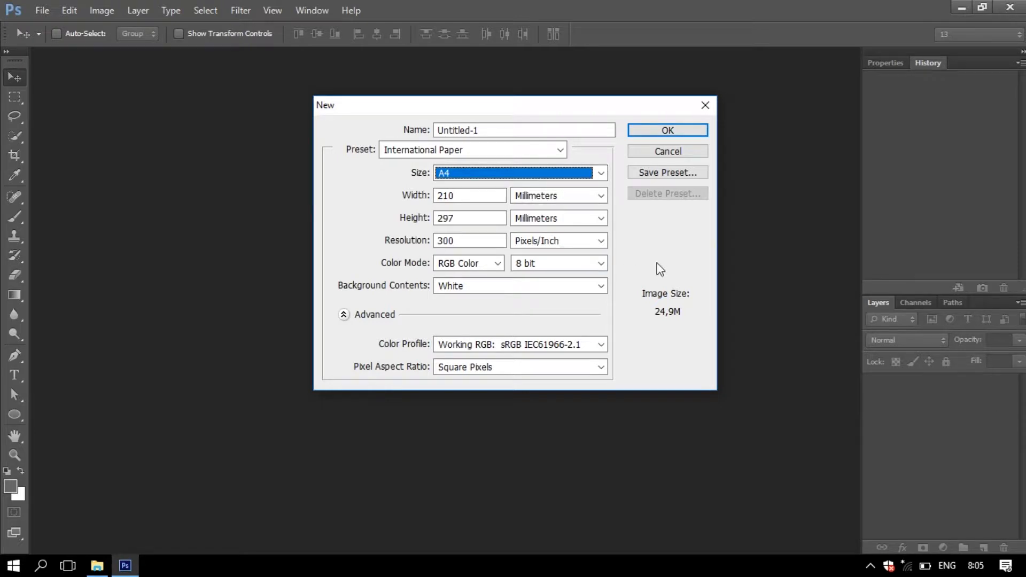
pyautogui.click(643, 131)
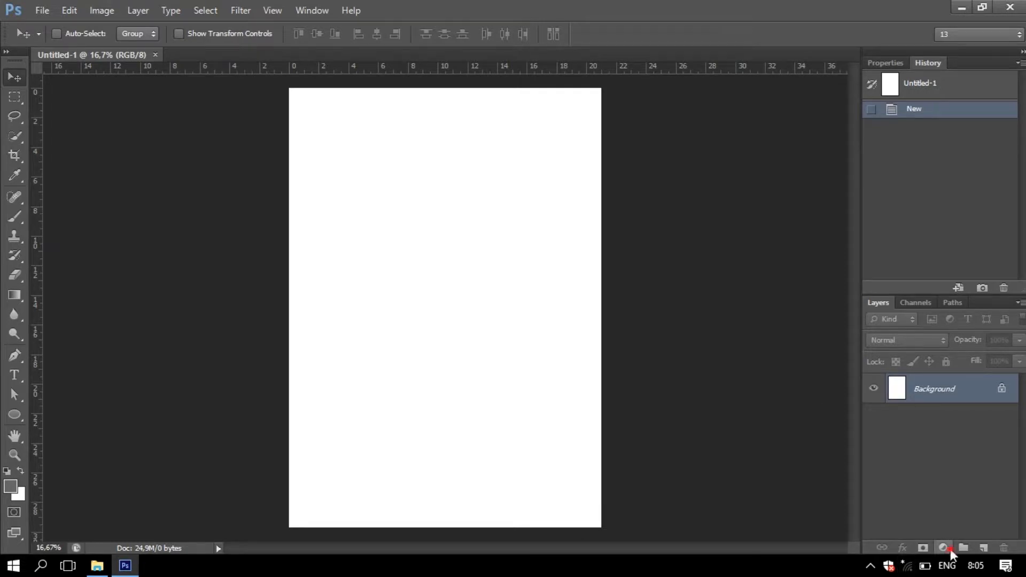
# Add a Solid Color fill layer in black (000000) over the background
pyautogui.click(949, 549)
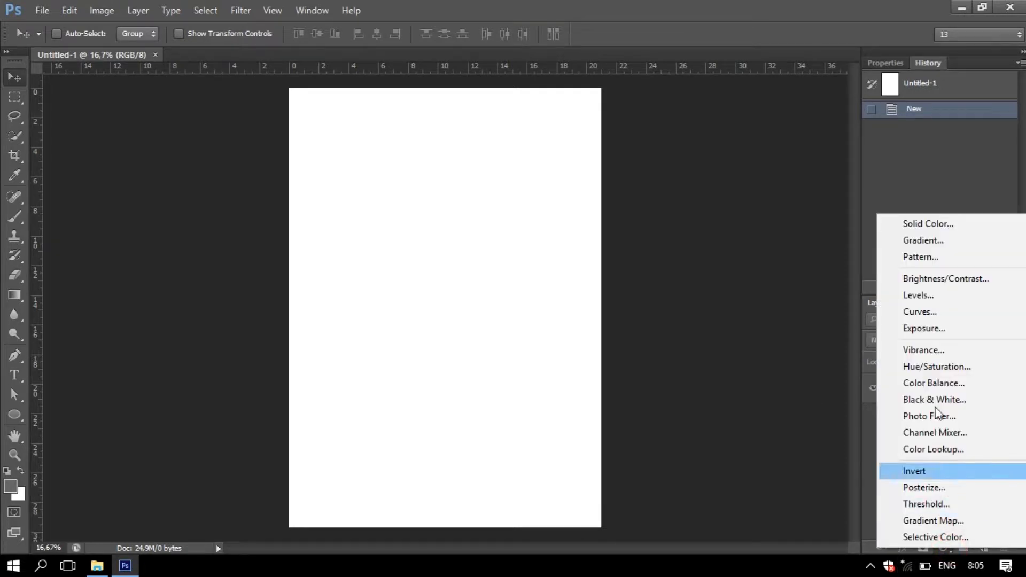
pyautogui.click(934, 224)
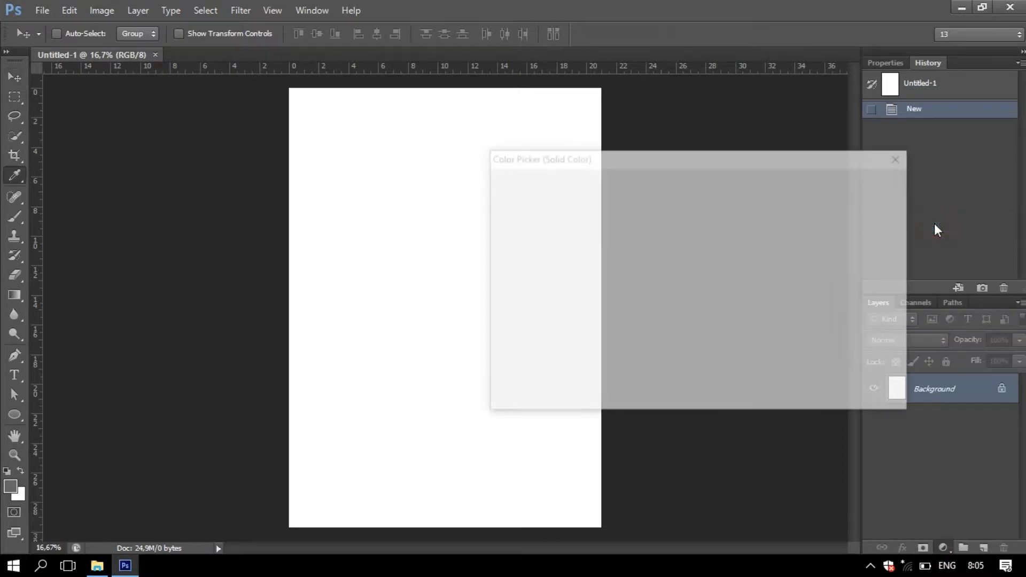
pyautogui.moveTo(555, 347); pyautogui.dragTo(466, 397)
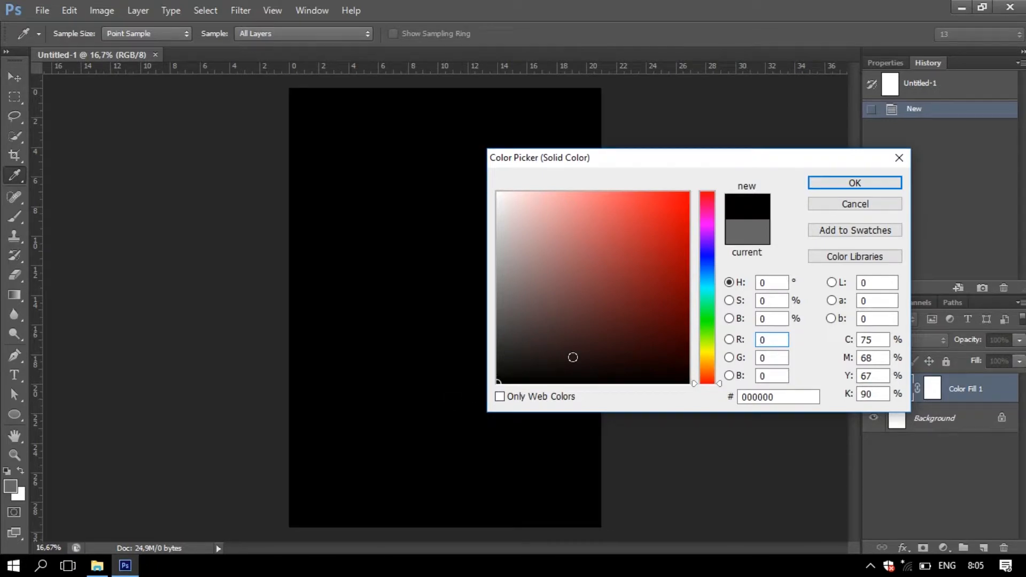
pyautogui.click(832, 182)
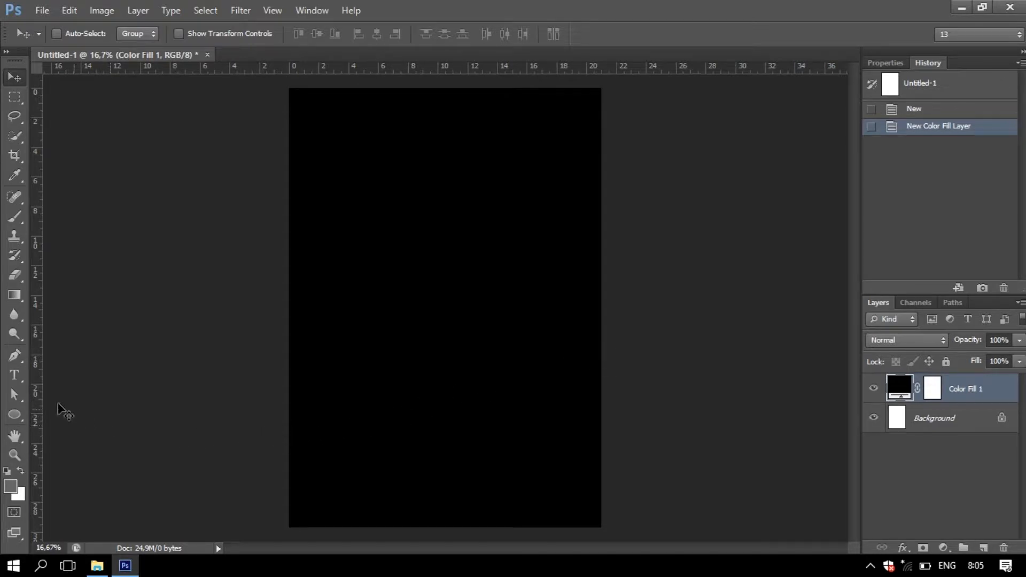
# Add a line of text reading CRIS7IANO near the upper edge of the page
pyautogui.click(15, 375)
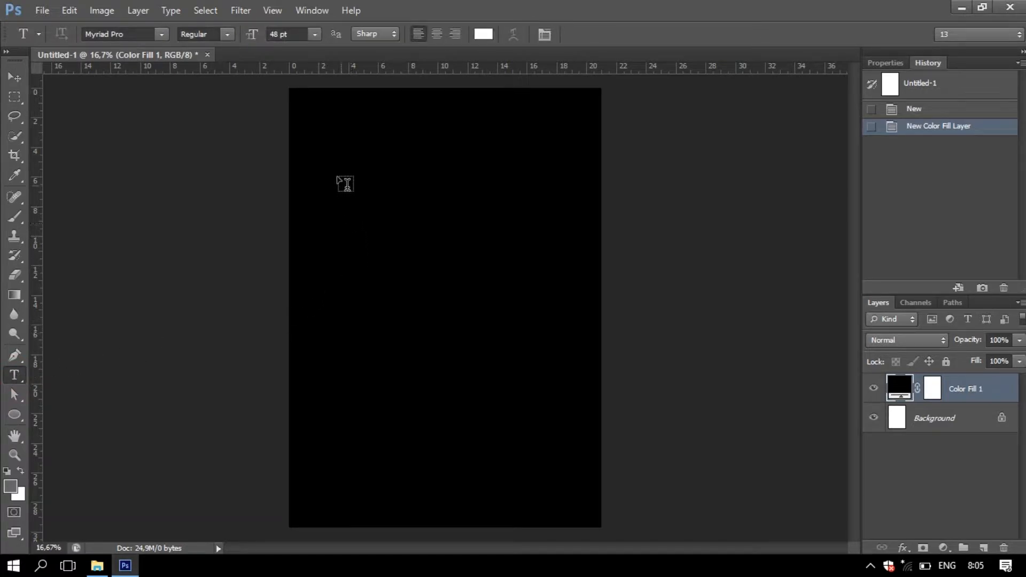
pyautogui.click(341, 127)
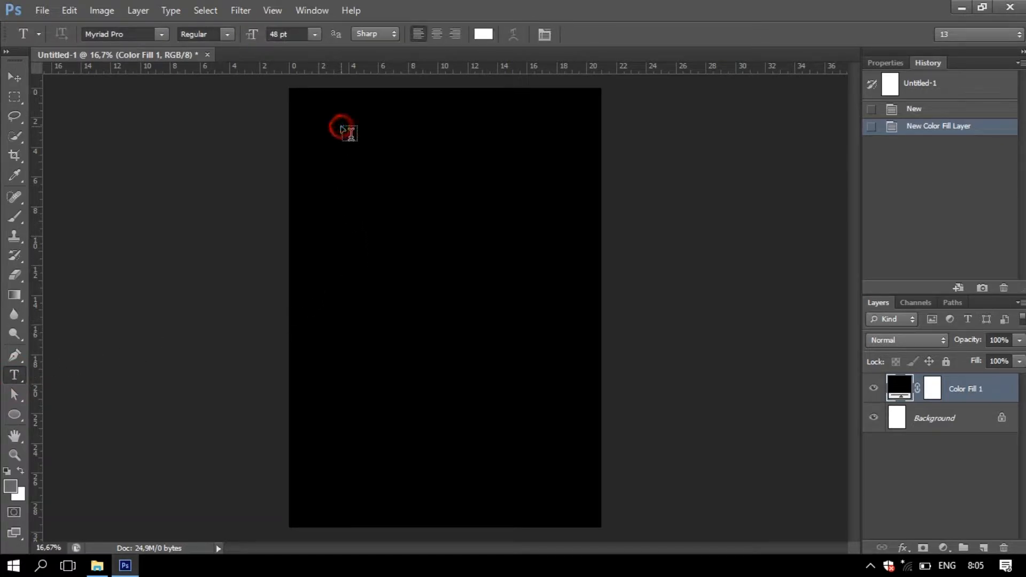
pyautogui.write('CRIS7IANO')
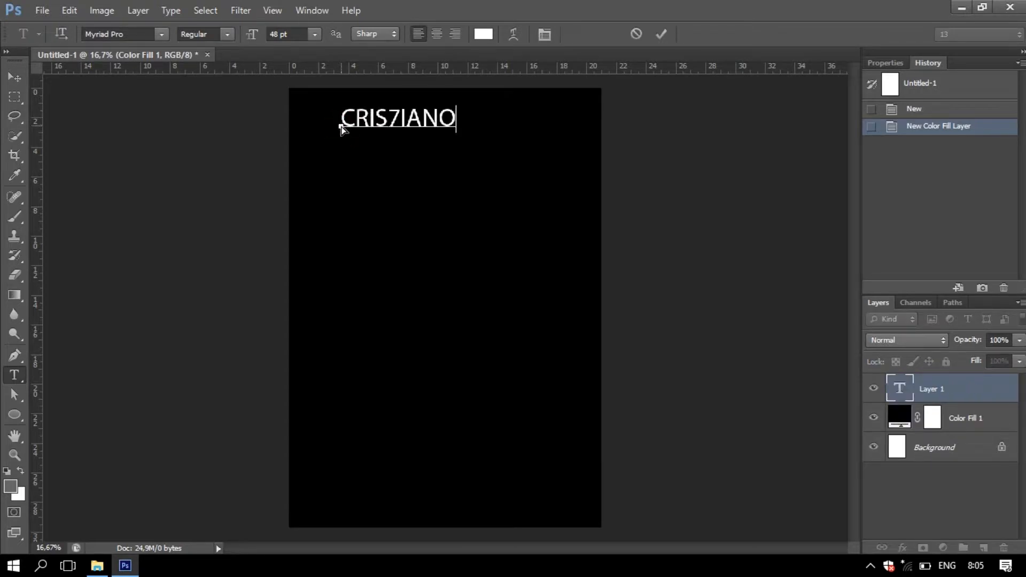
# Set the font of the whole CRIS7IANO text to Juventus Fans
pyautogui.hotkey('ctrl', 'a')
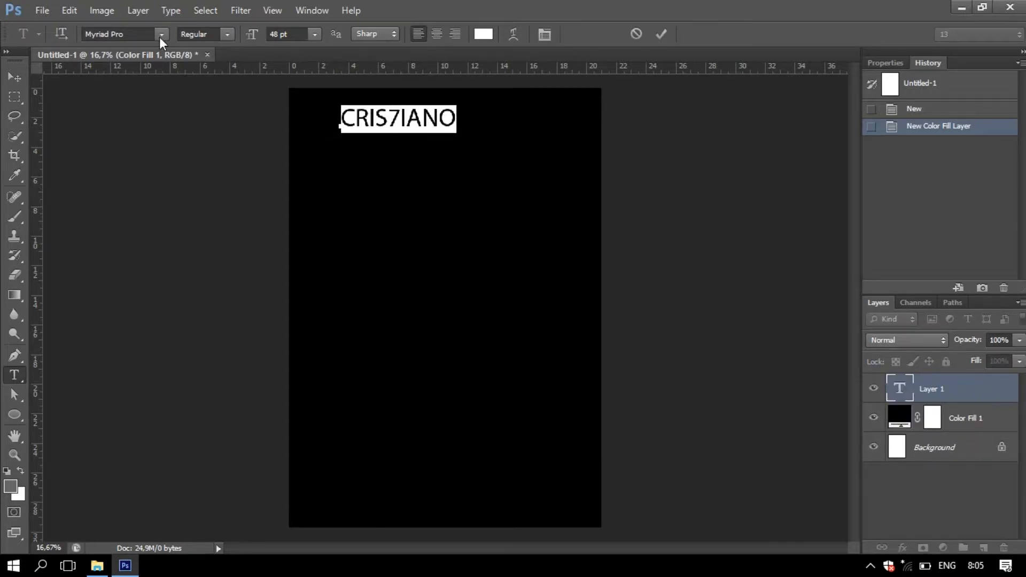
pyautogui.click(160, 35)
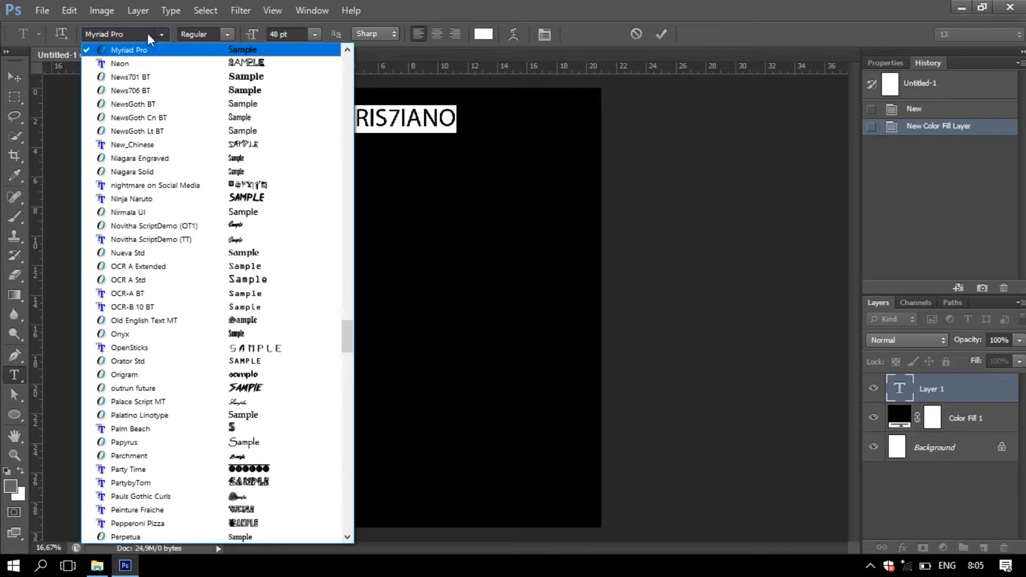
pyautogui.click(143, 33)
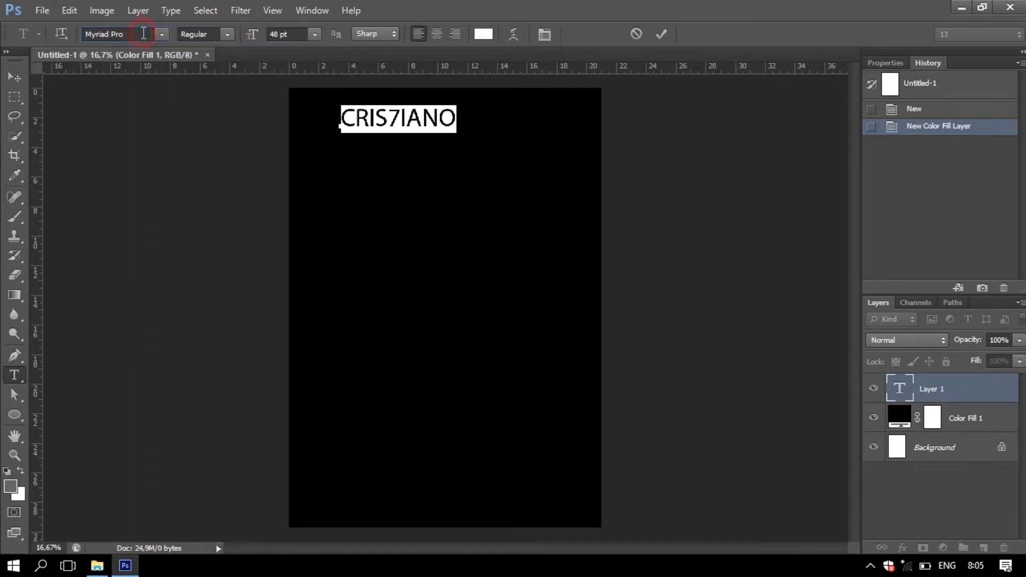
pyautogui.click(131, 33)
pyautogui.write('Juventus Fans')
pyautogui.press('Return')
pyautogui.click(160, 35)
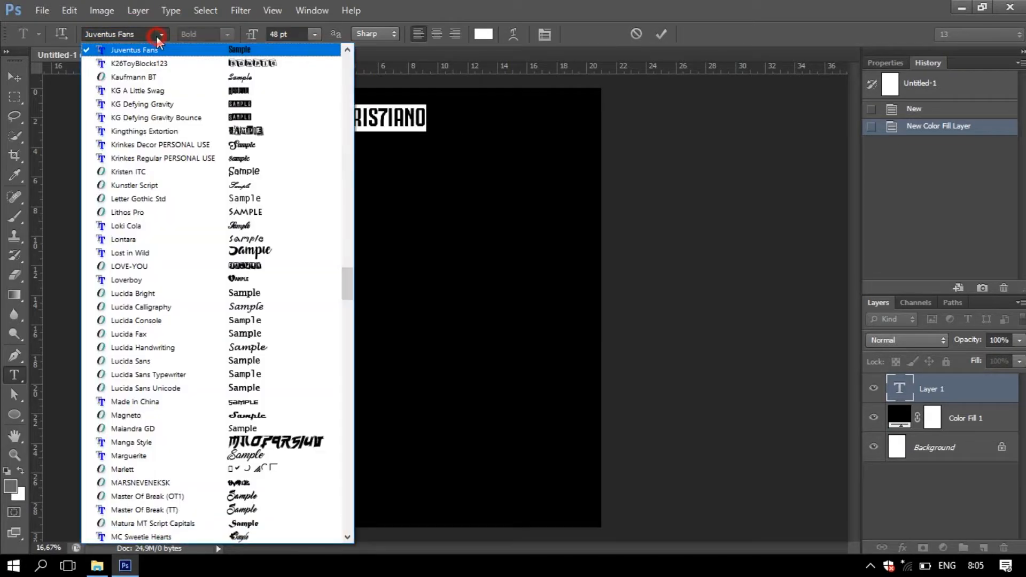
pyautogui.click(158, 36)
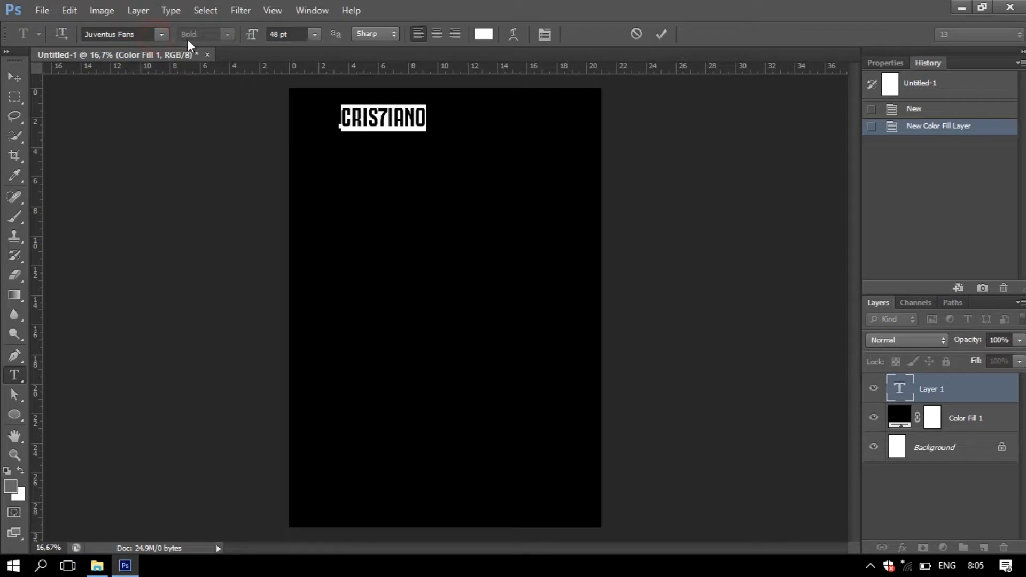
# Enlarge the CRIS7IANO text to 138 pt and move it down so it sits fully inside the page
pyautogui.moveTo(251, 34); pyautogui.dragTo(321, 27)
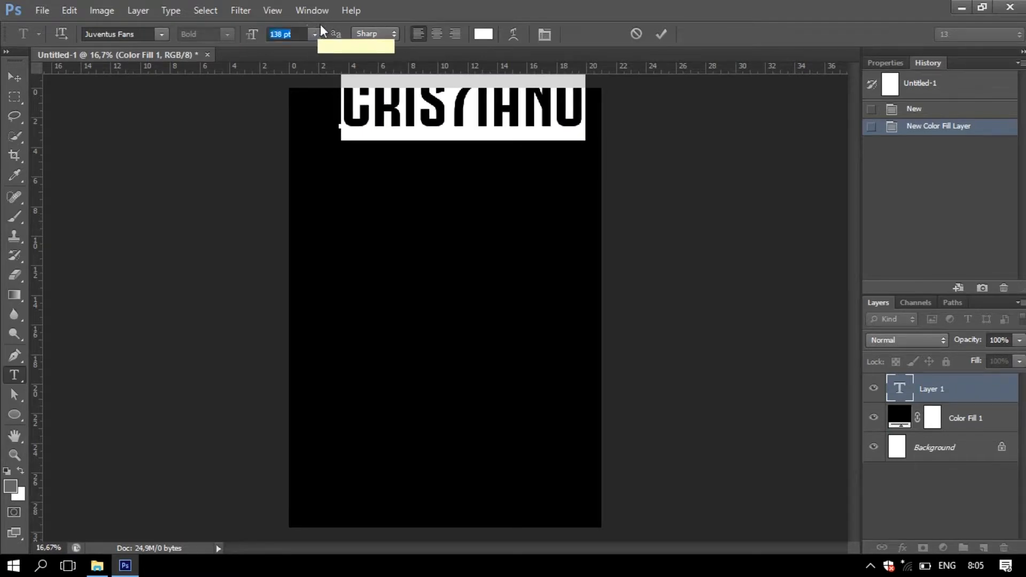
pyautogui.click(13, 76)
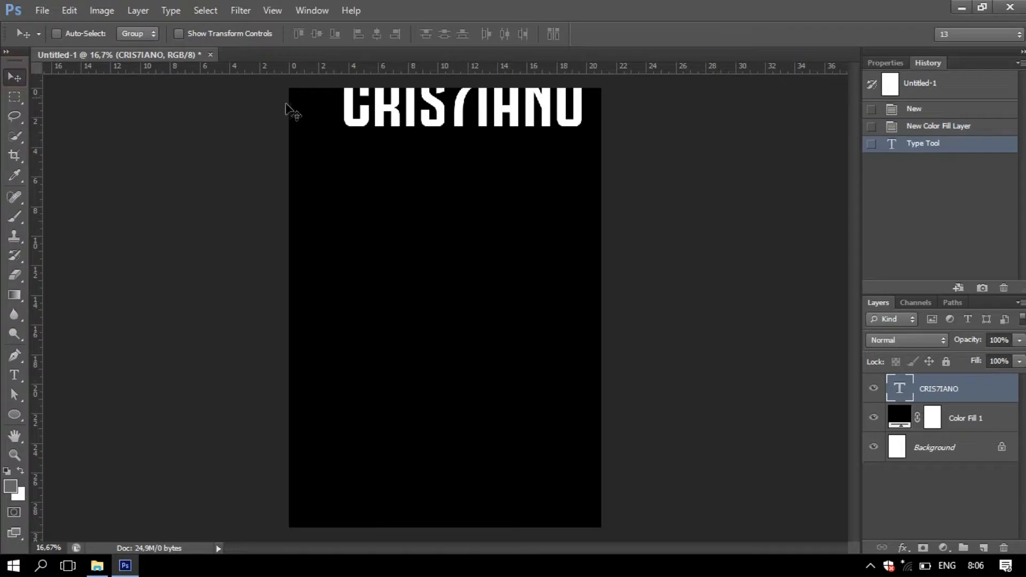
pyautogui.moveTo(443, 127); pyautogui.dragTo(420, 162)
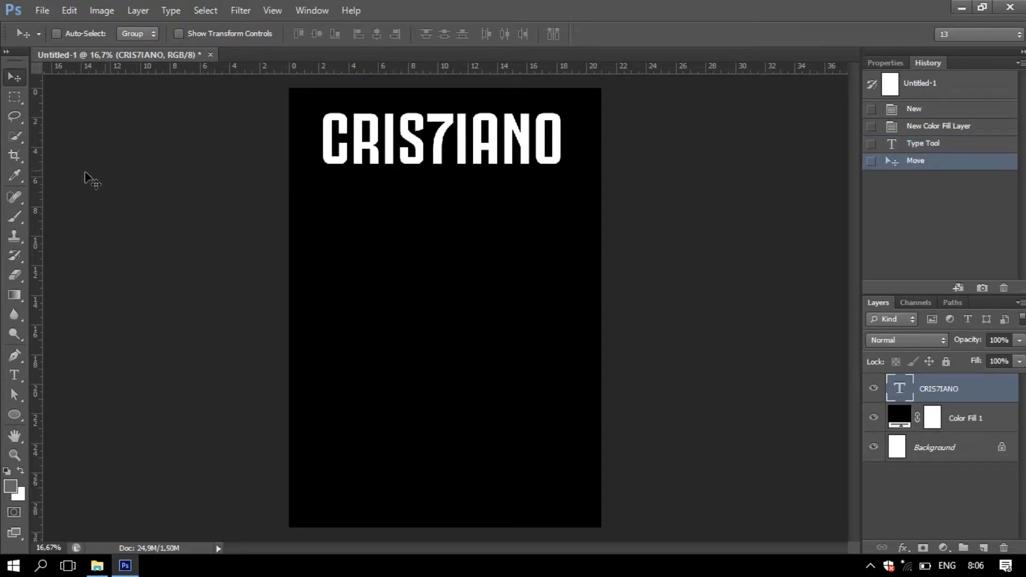
# Select all of the CRIS7IANO text again and set its size to 140 pt
pyautogui.click(15, 374)
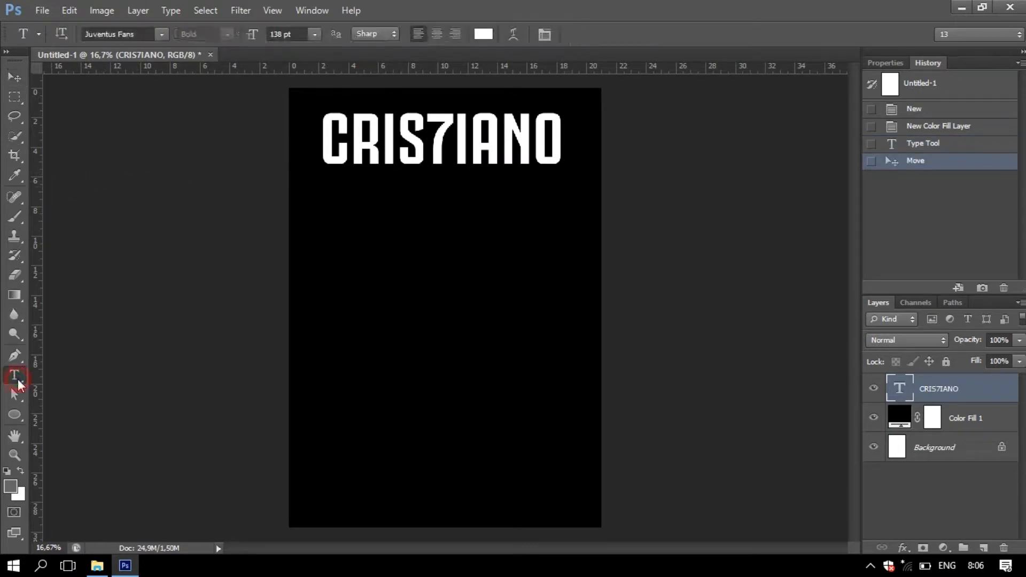
pyautogui.click(481, 147)
pyautogui.hotkey('ctrl', 'a')
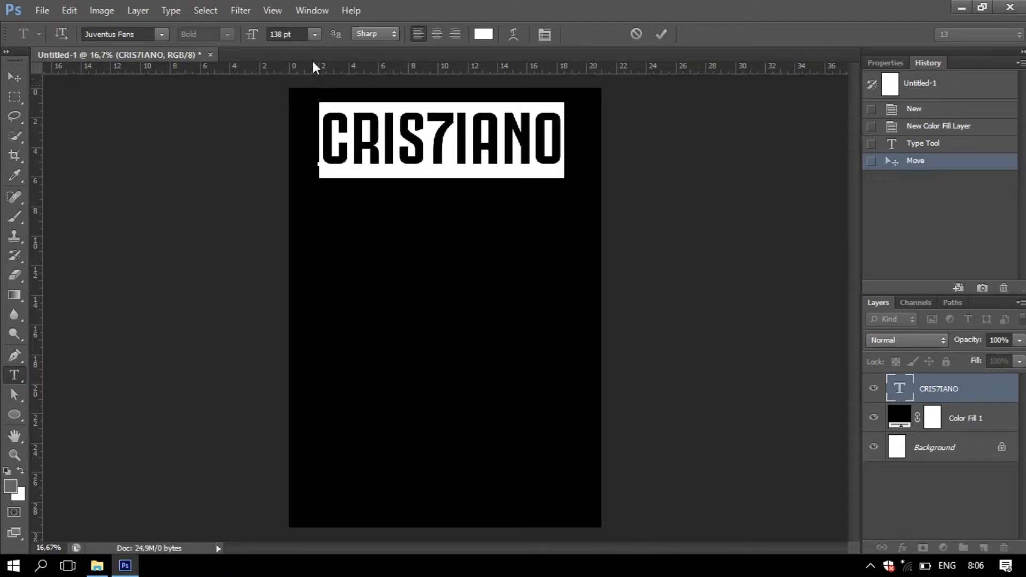
pyautogui.click(314, 34)
pyautogui.click(314, 34)
pyautogui.moveTo(255, 43); pyautogui.dragTo(257, 43)
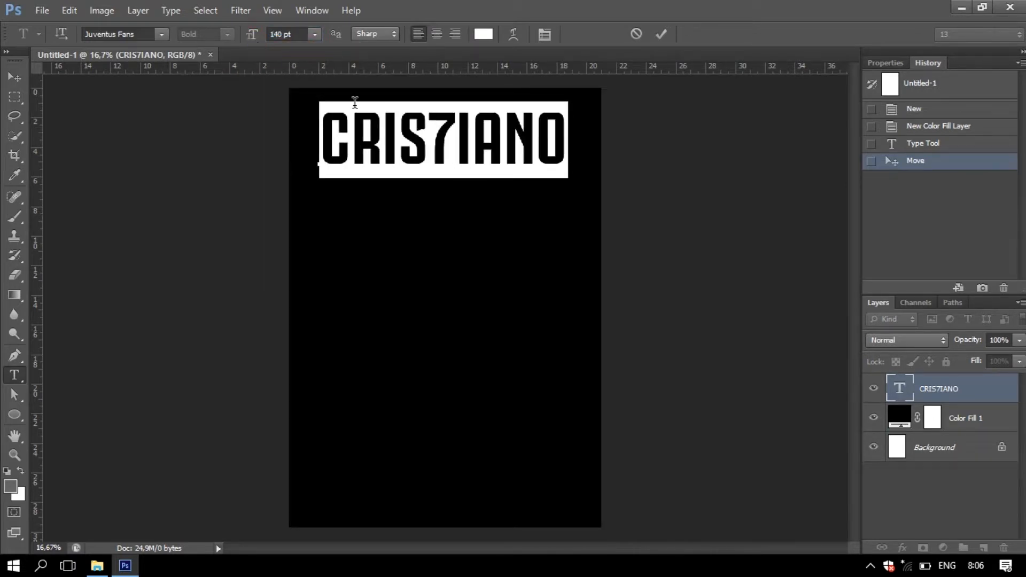
# Align the horizontal centers of the CRIS7IANO text layer and the Background layer
pyautogui.click(964, 453)
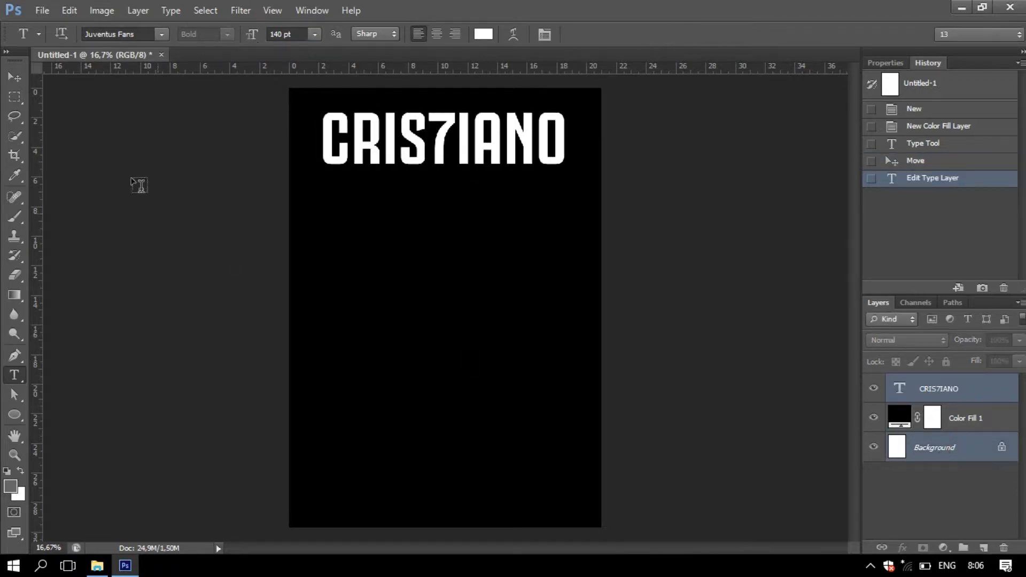
pyautogui.click(9, 80)
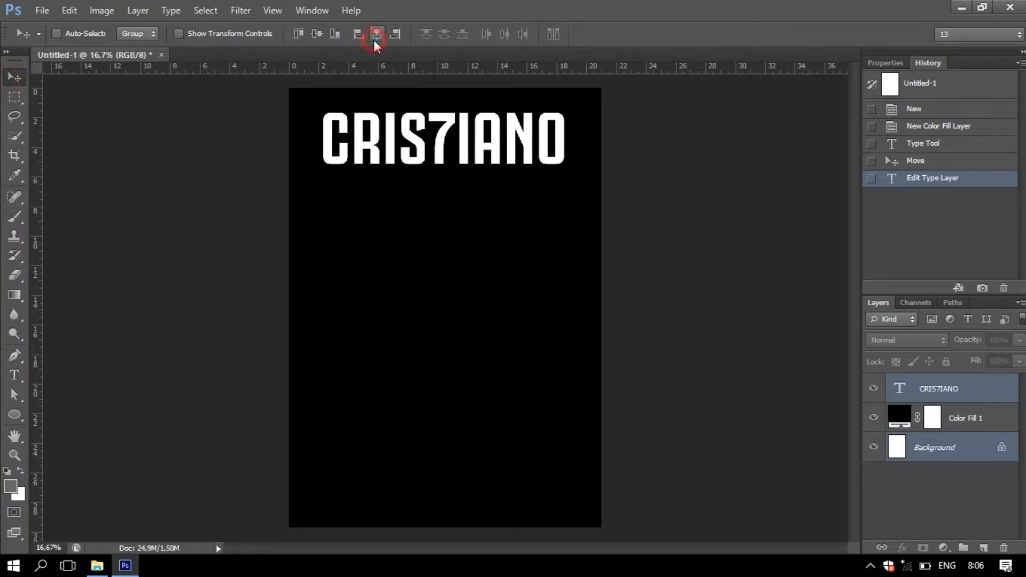
pyautogui.click(377, 33)
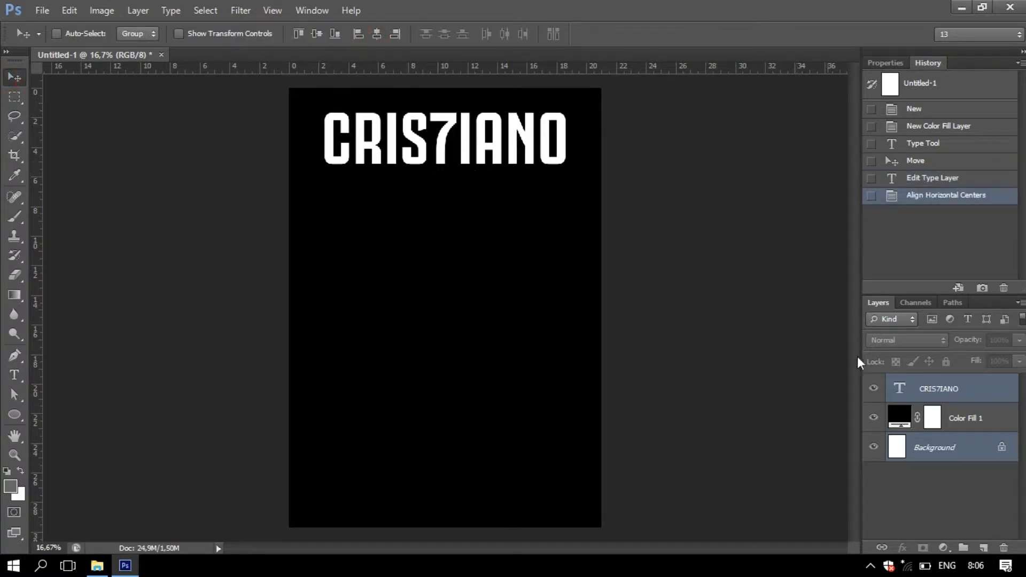
# Nudge only the CRIS7IANO text layer slightly down the page in large increments
pyautogui.click(941, 395)
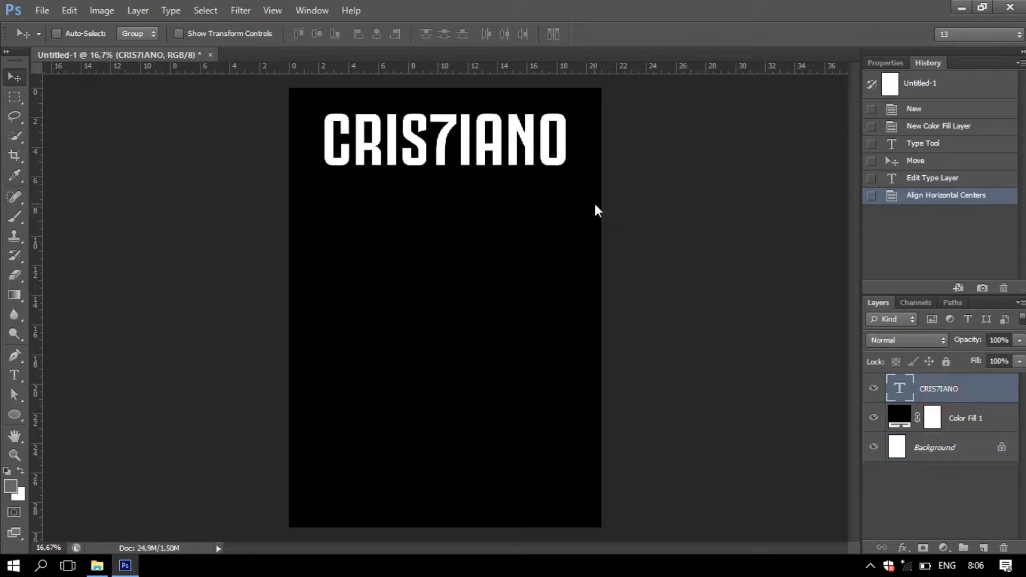
pyautogui.hotkey('shift', 'Down')
pyautogui.hotkey('shift', 'Down')
pyautogui.hotkey('shift', 'Down')
pyautogui.hotkey('shift', 'Down')
pyautogui.hotkey('shift', 'Down')
pyautogui.hotkey('shift', 'Down')
pyautogui.hotkey('shift', 'Down')
pyautogui.hotkey('shift', 'Down')
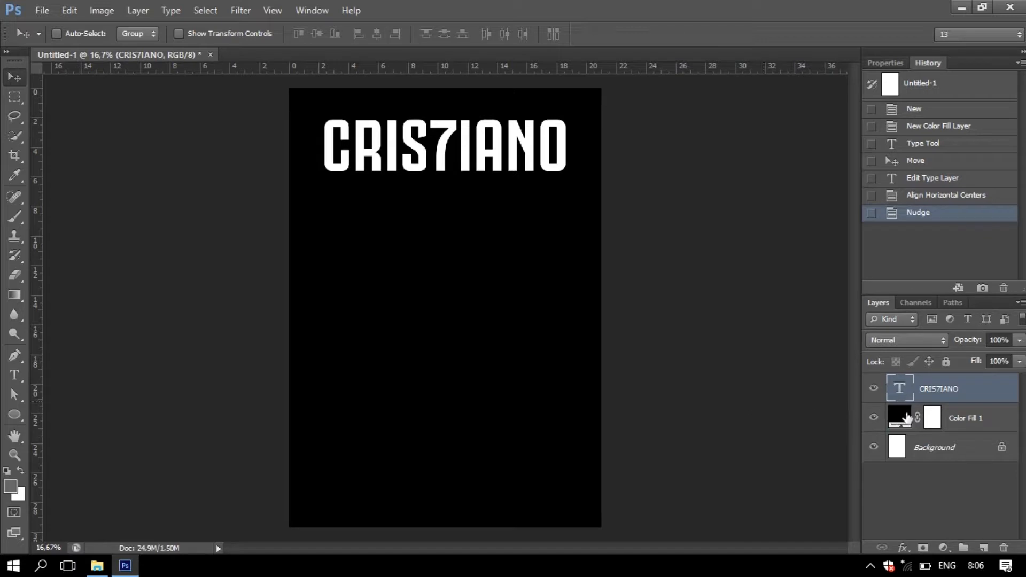
# Convert the CRIS7IANO text layer to a shape
pyautogui.rightClick(981, 389)
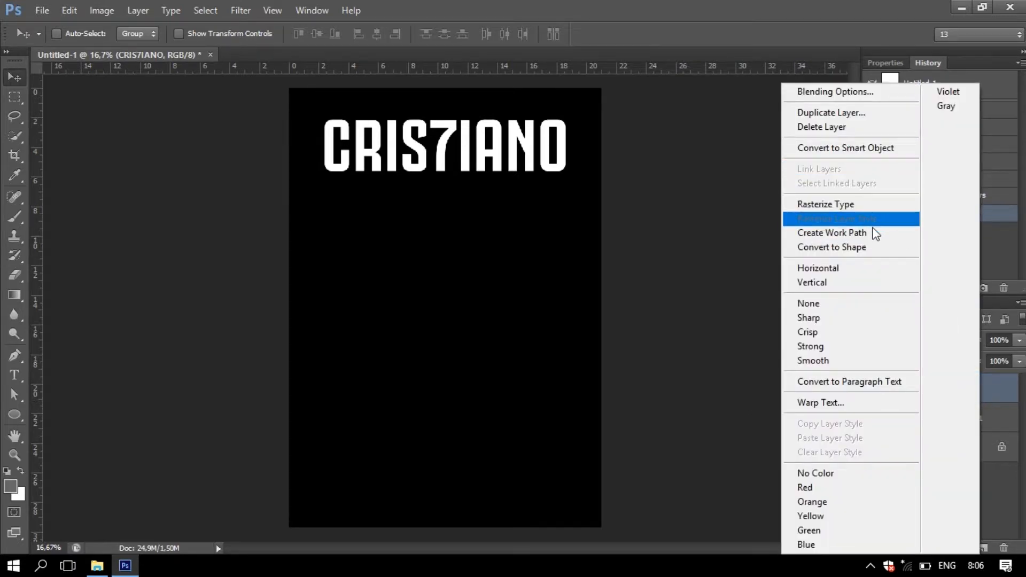
pyautogui.click(875, 248)
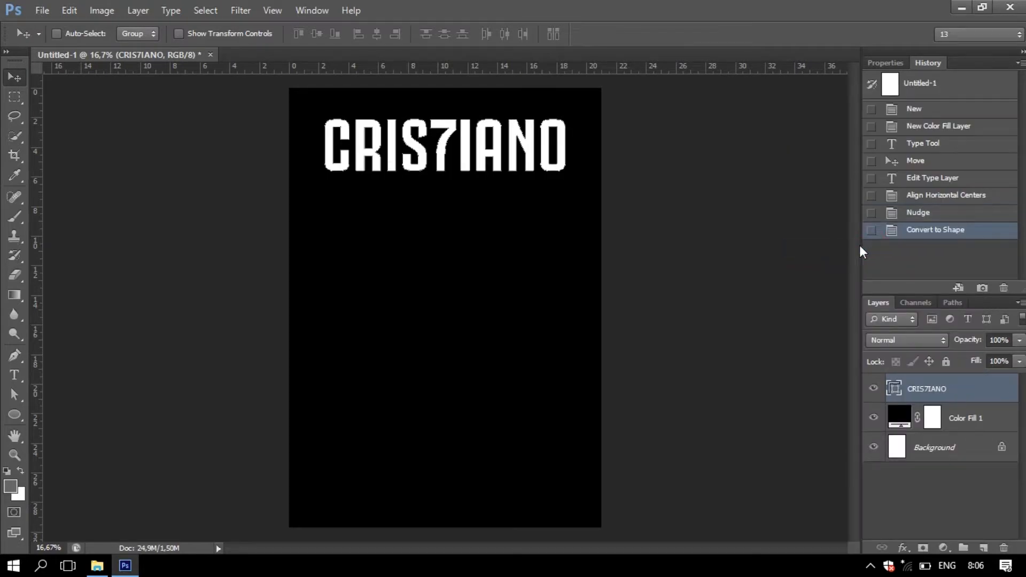
# Select the lower anchor points of all the CRIS7IANO letters and stretch them down near the page's bottom edge, about 3021 px total height
pyautogui.click(15, 397)
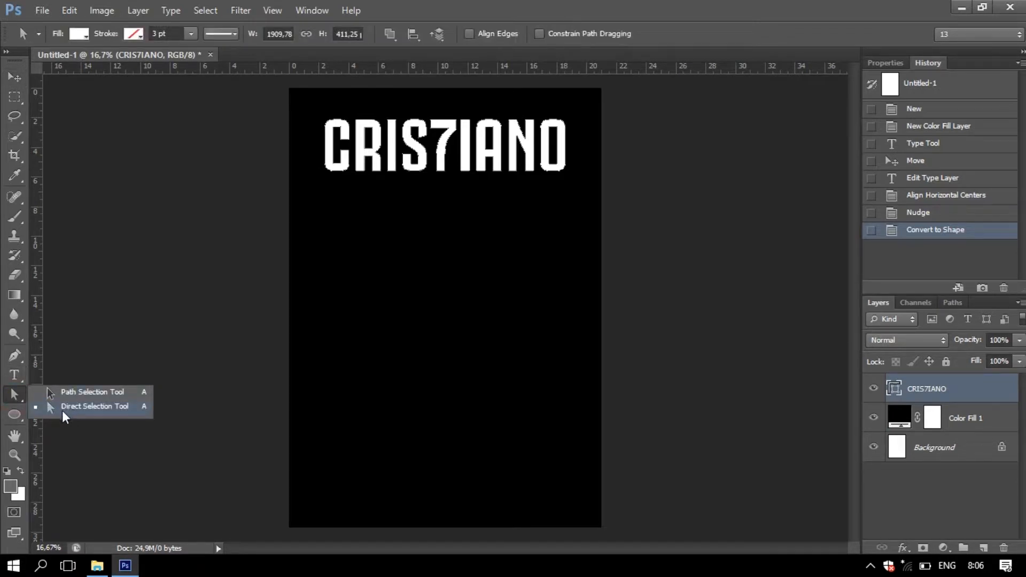
pyautogui.click(85, 415)
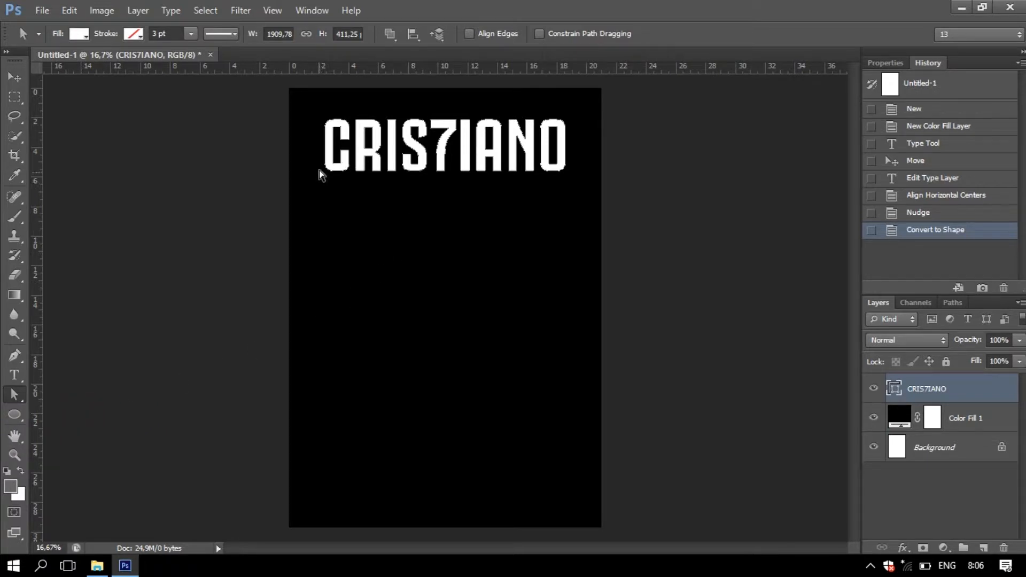
pyautogui.moveTo(322, 160); pyautogui.dragTo(595, 227)
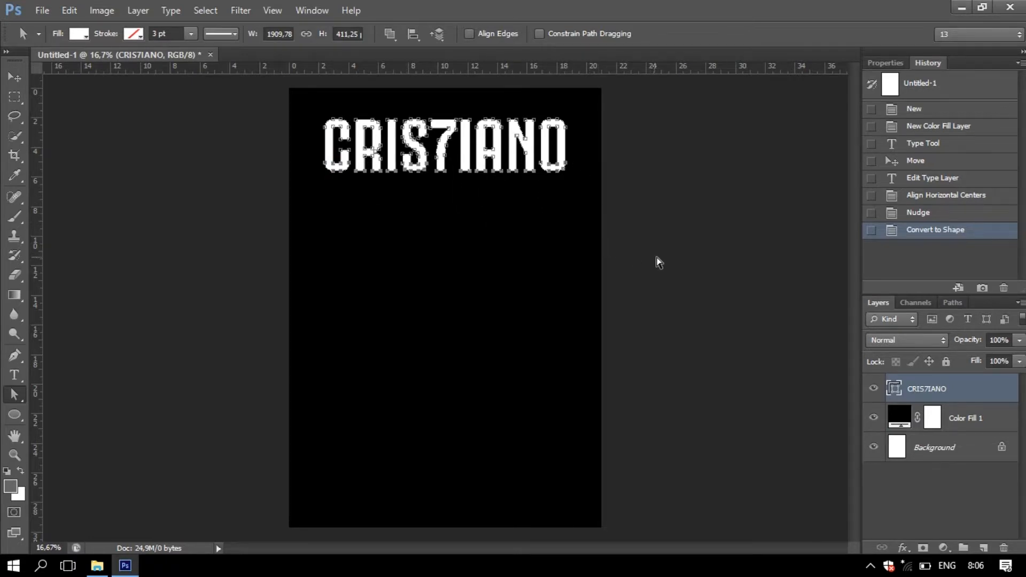
pyautogui.press('Down')
pyautogui.press('Down')
pyautogui.press('Down')
pyautogui.press('Down')
pyautogui.press('Down')
pyautogui.press('Down')
pyautogui.press('Down')
pyautogui.press('Down')
pyautogui.press('Down')
pyautogui.press('Down')
pyautogui.press('Down')
pyautogui.press('Down')
pyautogui.press('Down')
pyautogui.press('Down')
pyautogui.press('Down')
pyautogui.press('Down')
pyautogui.press('Down')
pyautogui.press('Down')
pyautogui.press('Down')
pyautogui.press('Down')
pyautogui.press('Down')
pyautogui.press('Down')
pyautogui.press('Down')
pyautogui.press('Down')
pyautogui.press('Down')
pyautogui.press('Down')
pyautogui.press('Down')
pyautogui.press('Down')
pyautogui.press('Down')
pyautogui.press('Down')
pyautogui.press('Down')
pyautogui.press('Down')
pyautogui.press('Down')
pyautogui.press('Down')
pyautogui.press('Down')
pyautogui.press('Down')
pyautogui.press('Down')
pyautogui.press('Down')
pyautogui.press('Down')
pyautogui.press('Down')
pyautogui.press('Down')
pyautogui.press('Down')
pyautogui.press('Down')
pyautogui.press('Down')
pyautogui.press('Down')
pyautogui.press('Down')
pyautogui.press('Down')
pyautogui.press('Down')
pyautogui.press('Down')
pyautogui.press('Down')
pyautogui.press('Down')
pyautogui.press('Down')
pyautogui.press('Down')
pyautogui.press('Down')
pyautogui.press('Down')
pyautogui.press('Down')
pyautogui.press('Down')
pyautogui.press('Down')
pyautogui.press('Down')
pyautogui.press('Down')
pyautogui.press('Down')
pyautogui.press('Down')
pyautogui.press('Down')
pyautogui.press('Down')
pyautogui.press('Down')
pyautogui.press('Down')
pyautogui.press('Down')
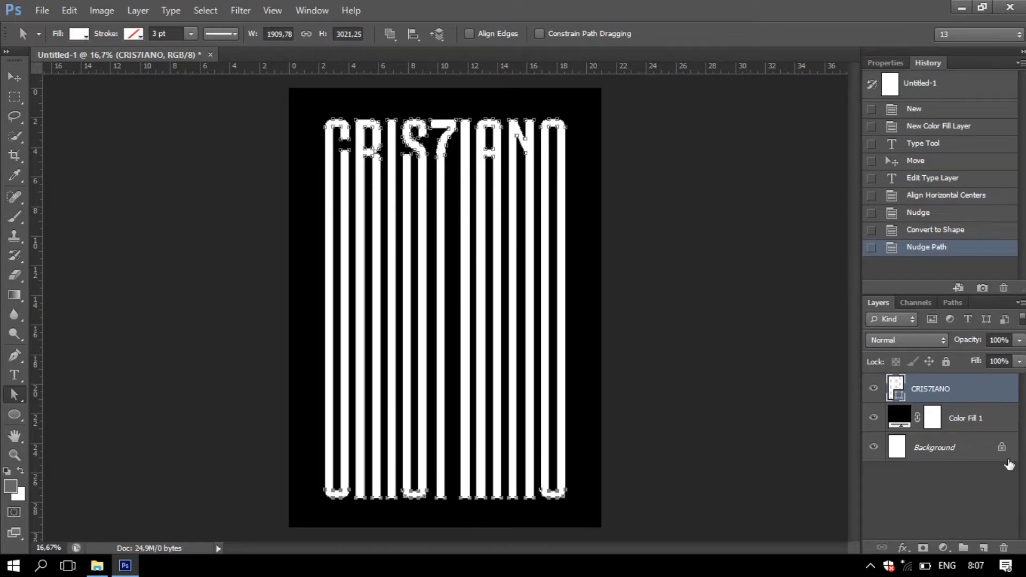
pyautogui.click(989, 419)
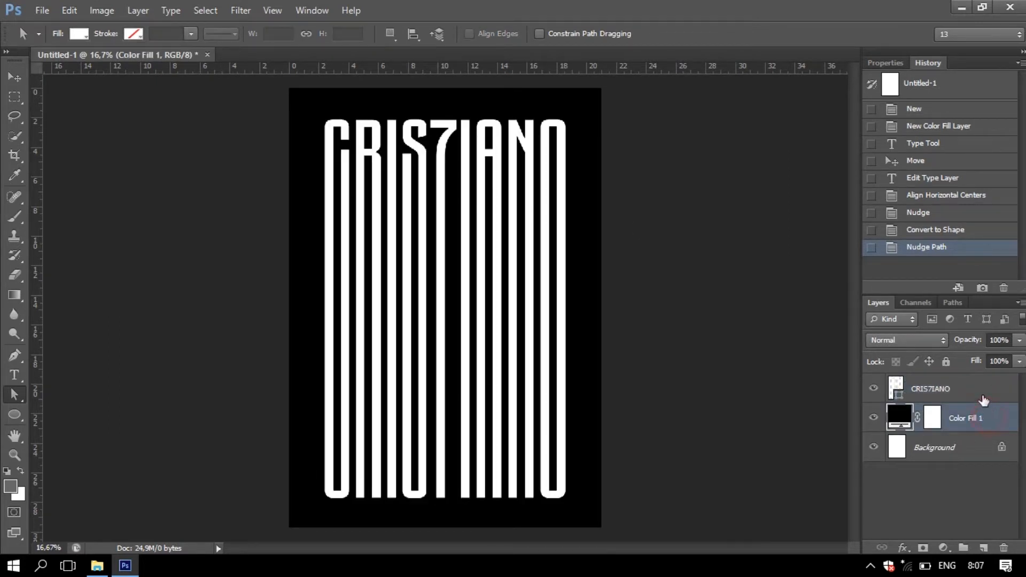
pyautogui.click(981, 394)
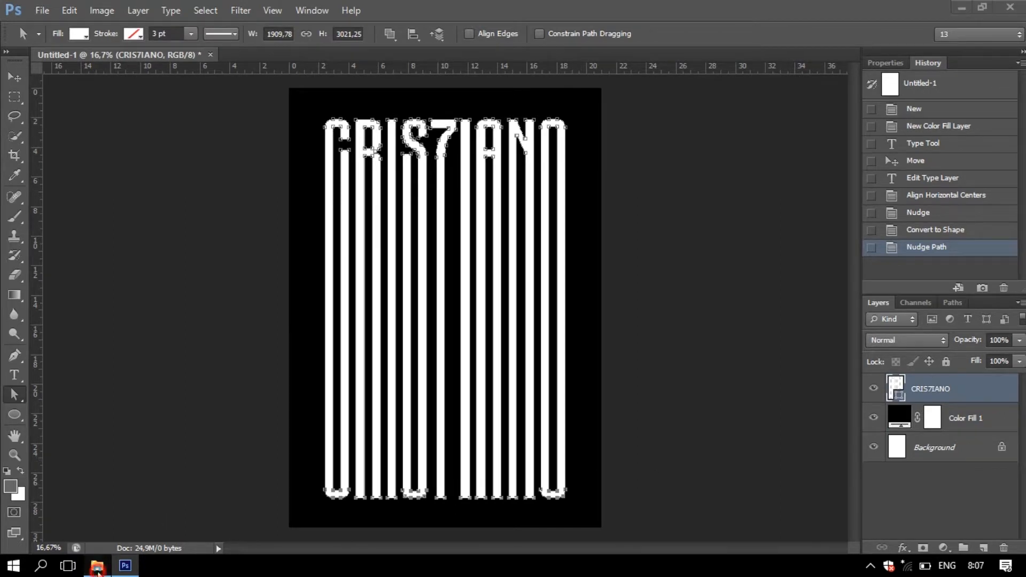
# Switch to File Explorer and place CR7.jpg from the CR7 folder into the poster document
pyautogui.click(98, 568)
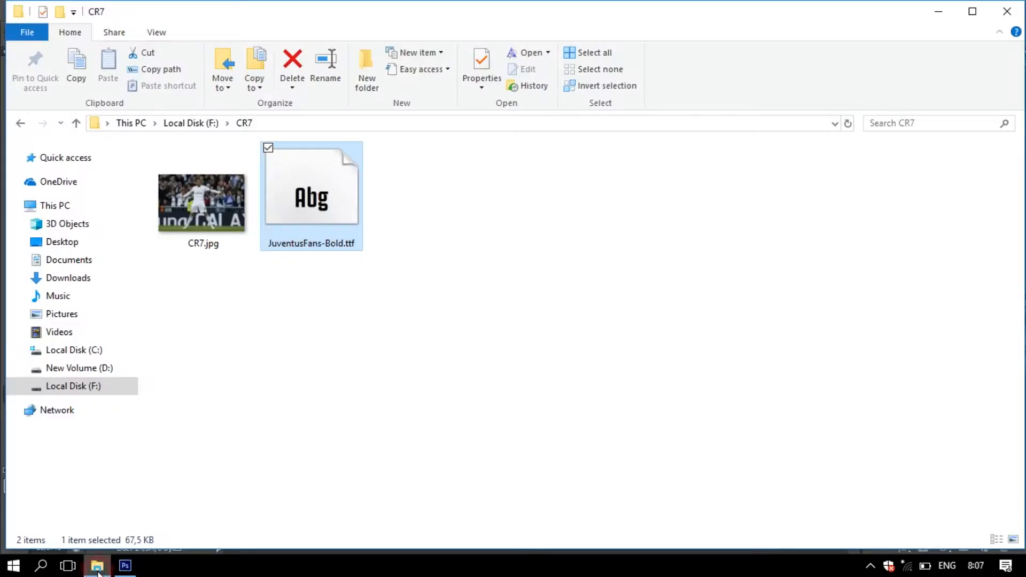
pyautogui.click(195, 201)
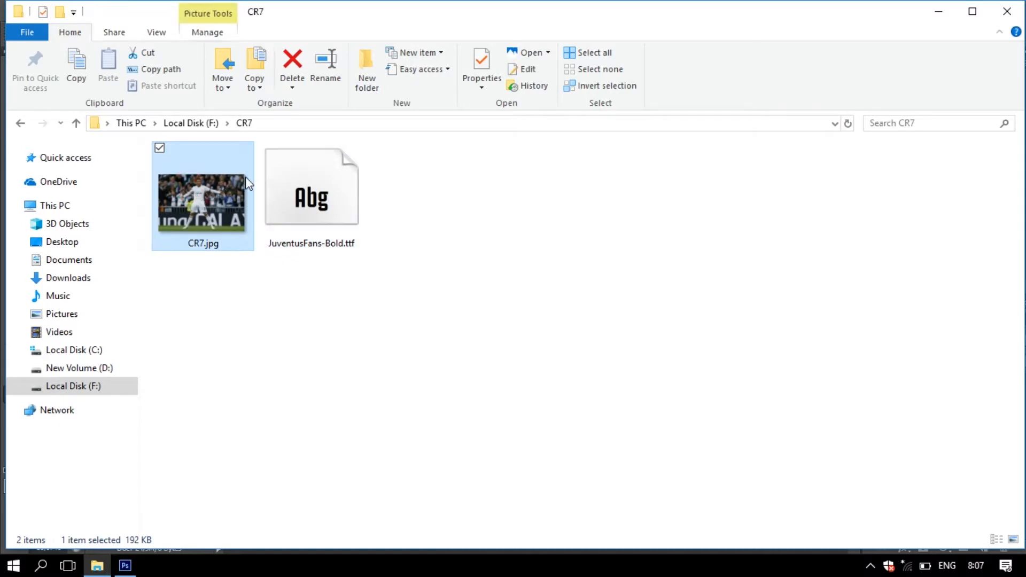
pyautogui.moveTo(205, 182); pyautogui.dragTo(428, 317)
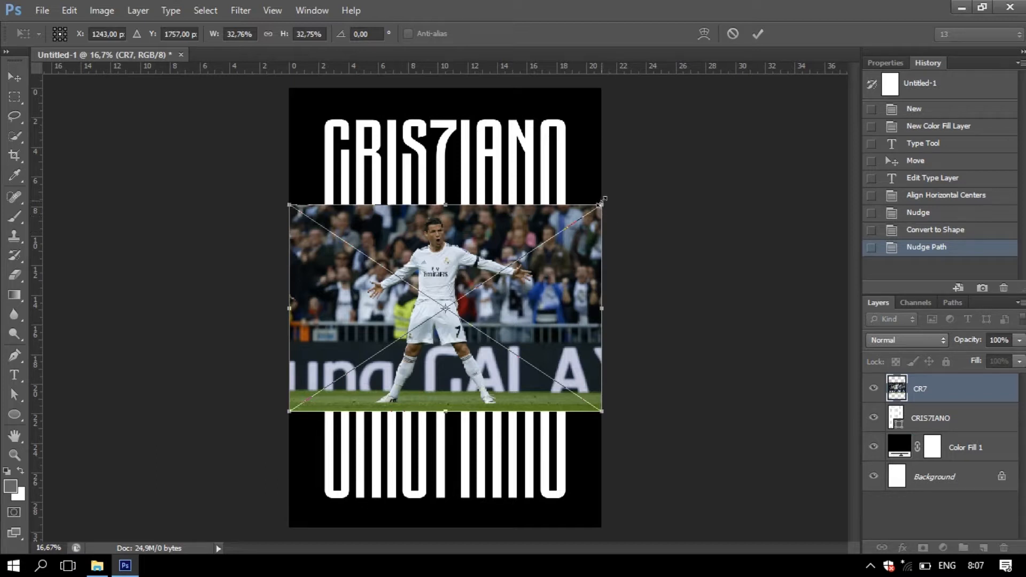
# Enlarge the placed CR7 photo beyond the page's width, center the player over the lettering and commit the placement
pyautogui.moveTo(600, 210); pyautogui.dragTo(808, 81)
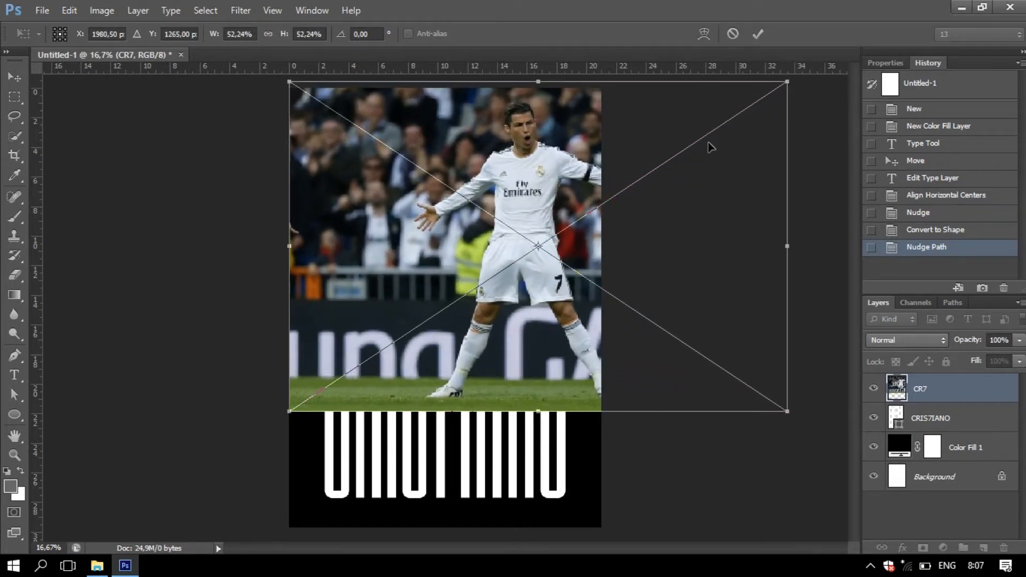
pyautogui.moveTo(544, 201); pyautogui.dragTo(450, 269)
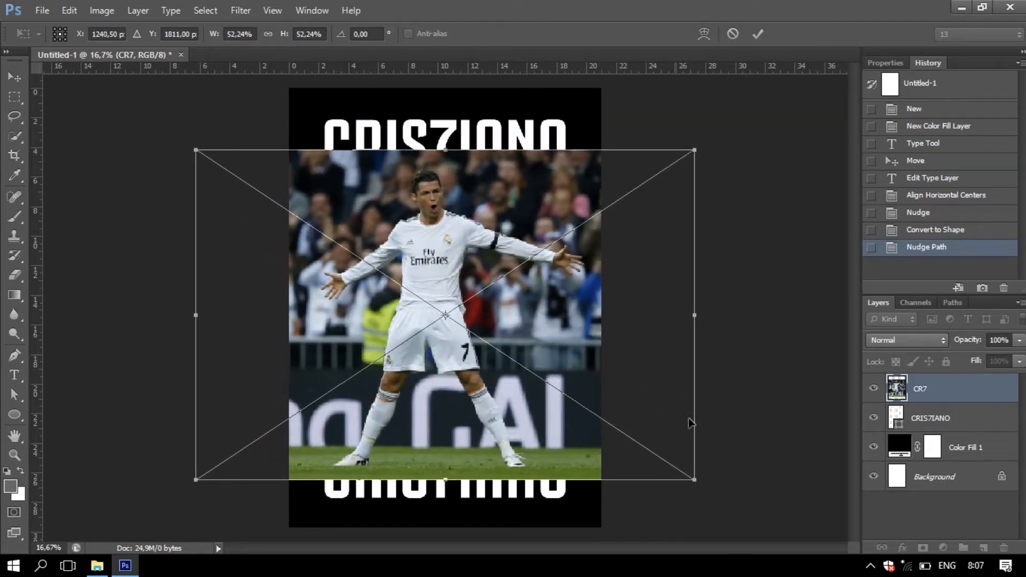
pyautogui.moveTo(689, 484); pyautogui.dragTo(663, 464)
pyautogui.click(477, 368)
pyautogui.moveTo(481, 381); pyautogui.dragTo(489, 389)
pyautogui.press('Return')
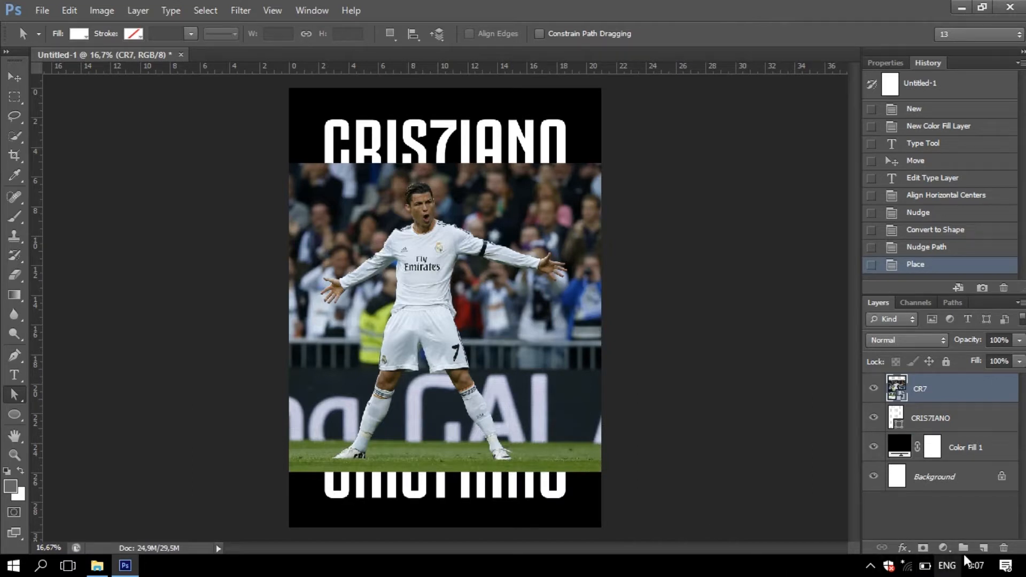
# Add a new layer above the CR7 photo and set the Pen tool to Shape mode with a black fill
pyautogui.click(983, 548)
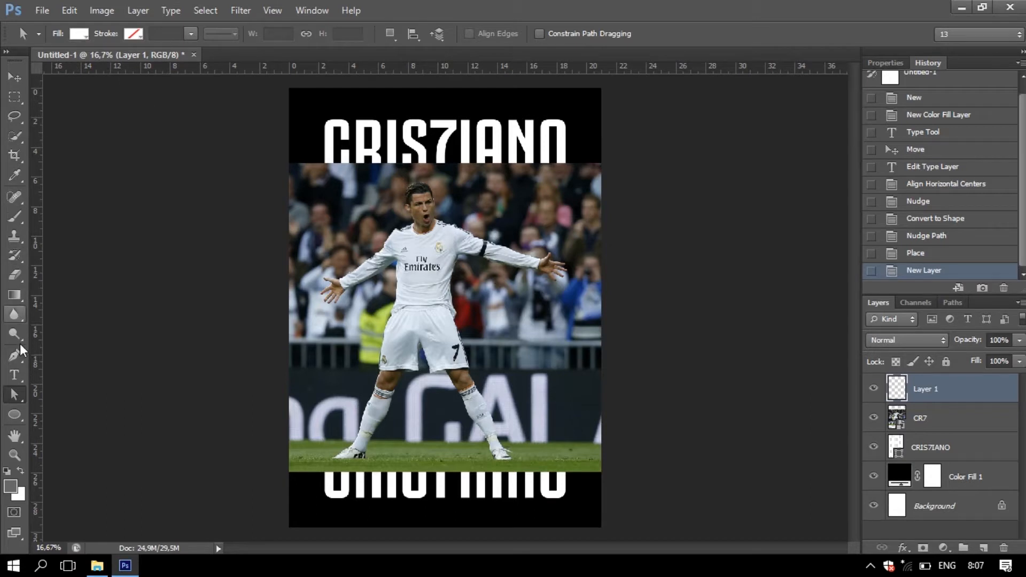
pyautogui.click(14, 359)
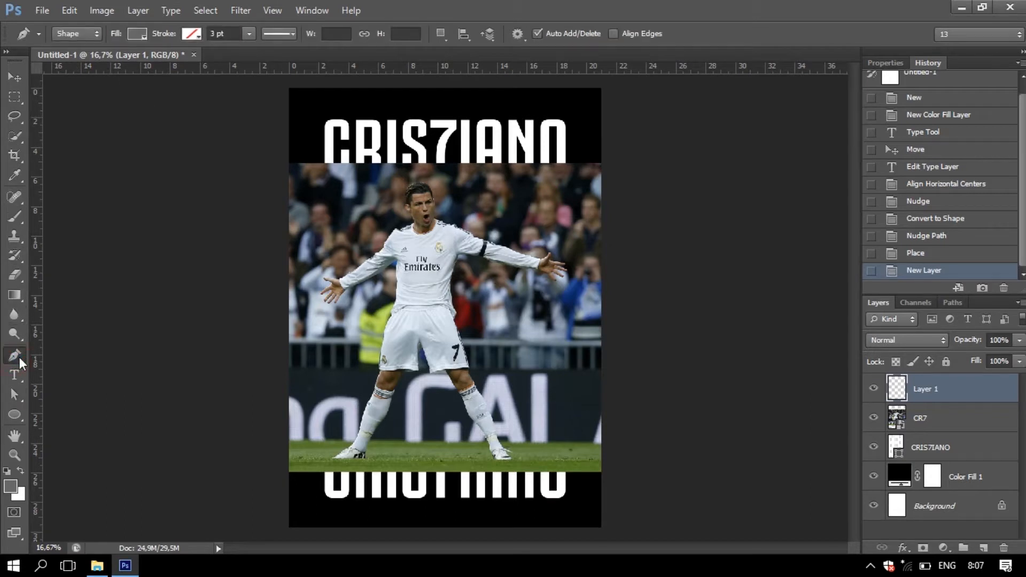
pyautogui.click(93, 33)
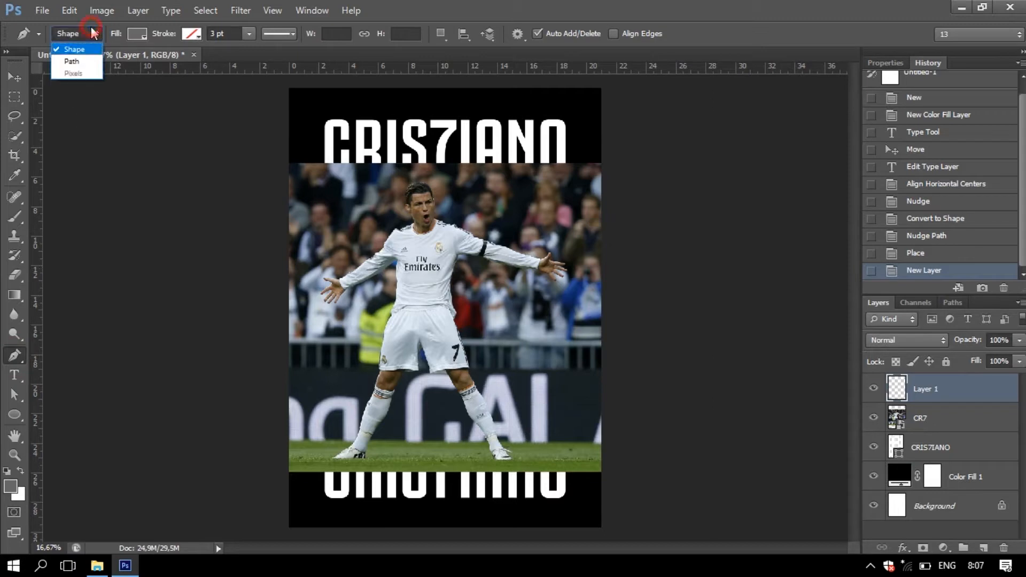
pyautogui.click(77, 49)
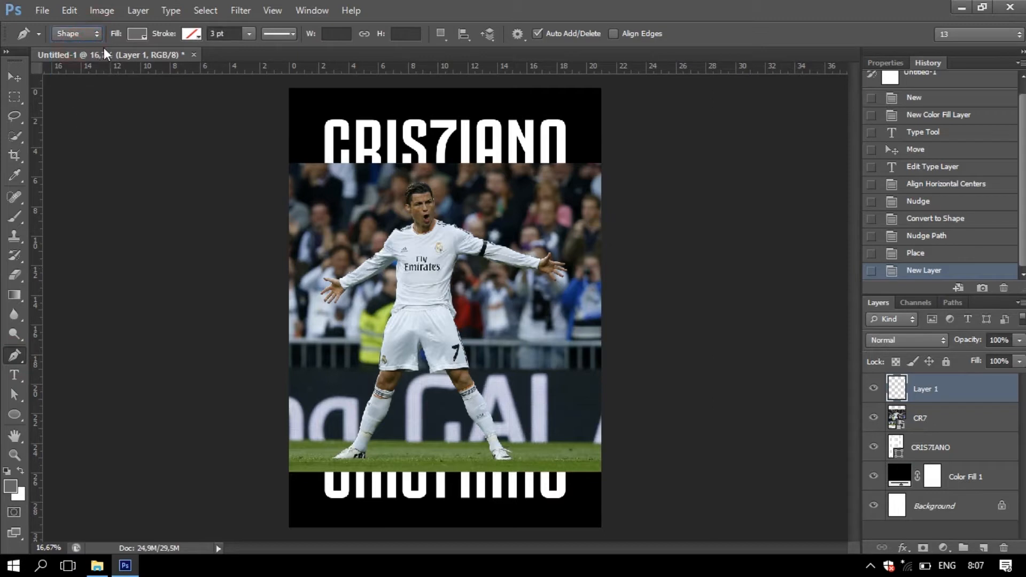
pyautogui.click(133, 34)
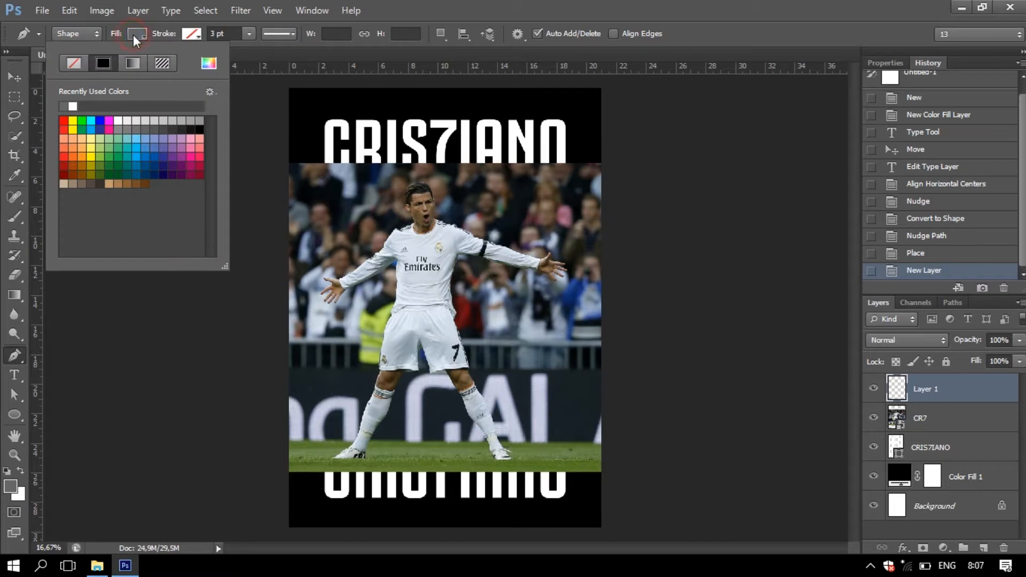
pyautogui.click(199, 130)
pyautogui.click(473, 5)
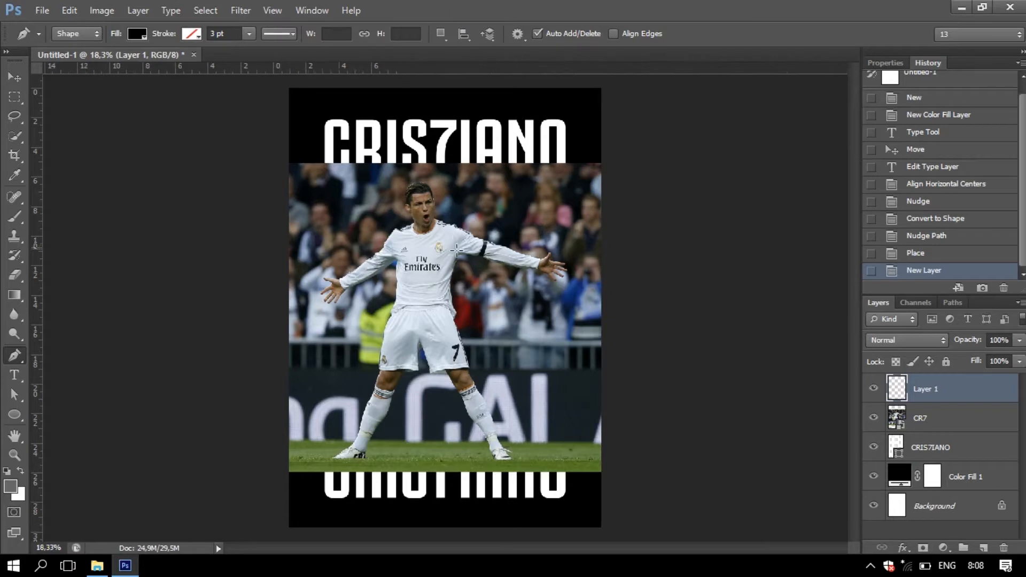
# Start a Pen outline from the top of the player's hair down to his left ear and set the shape layer's opacity to 0%
pyautogui.scroll(5, 457, 248)
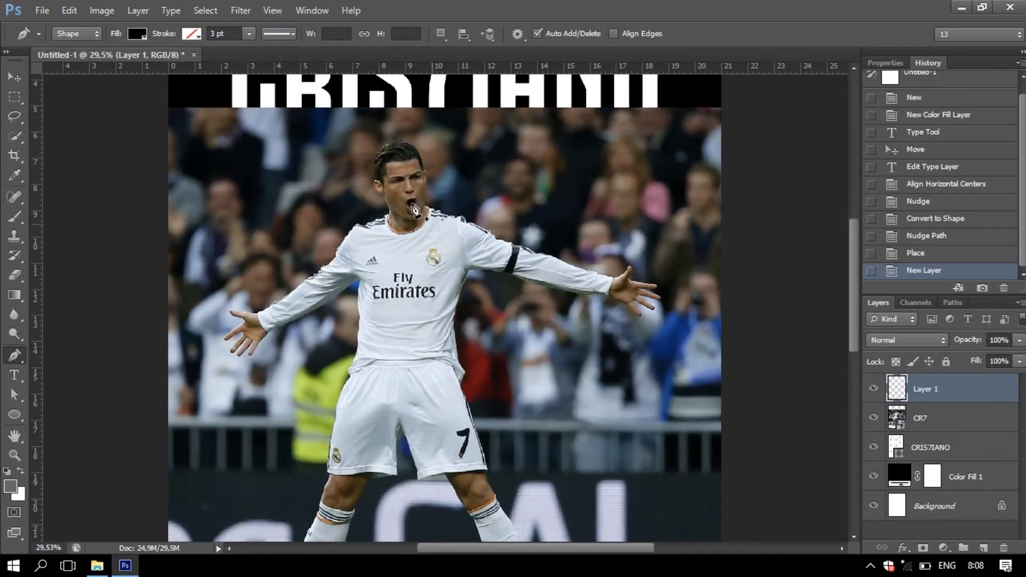
pyautogui.scroll(5, 429, 227)
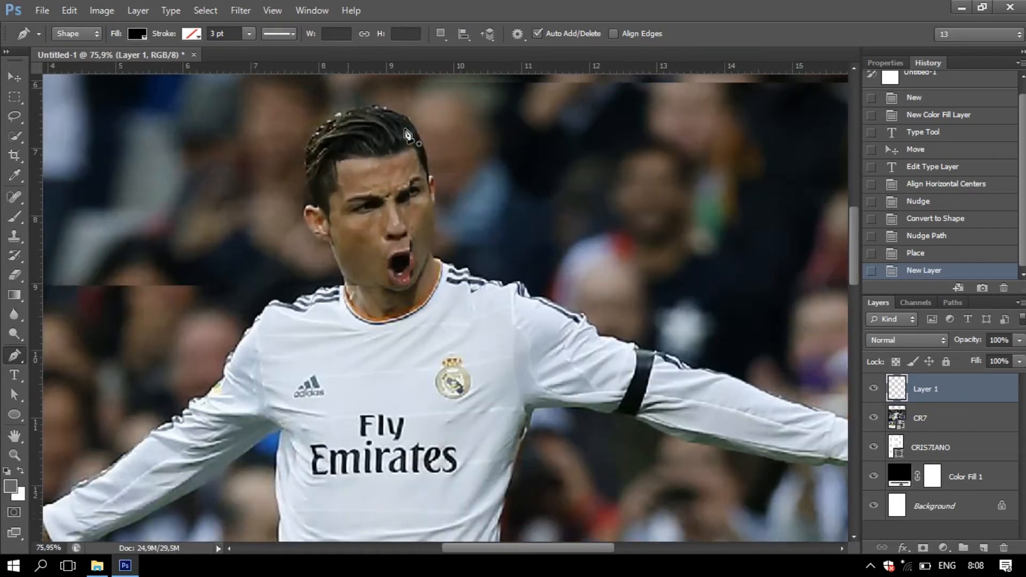
pyautogui.scroll(3, 408, 135)
pyautogui.scroll(1, 415, 140)
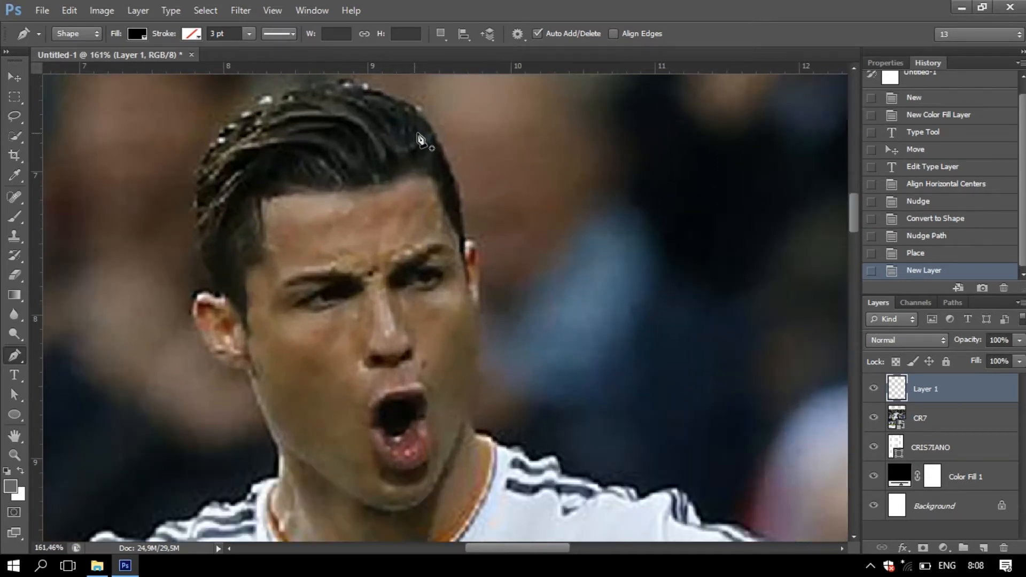
pyautogui.click(390, 95)
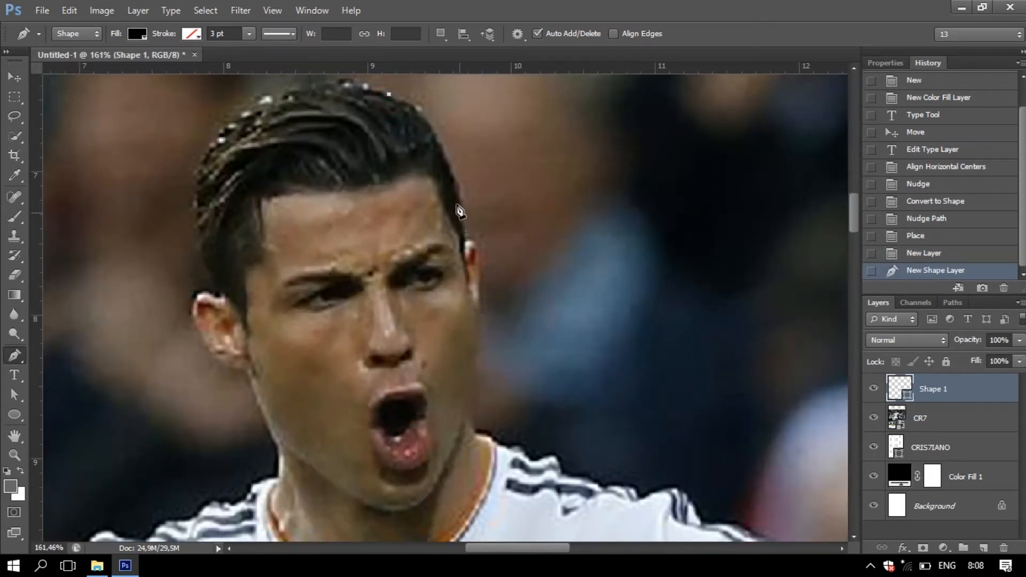
pyautogui.moveTo(460, 189); pyautogui.dragTo(488, 289)
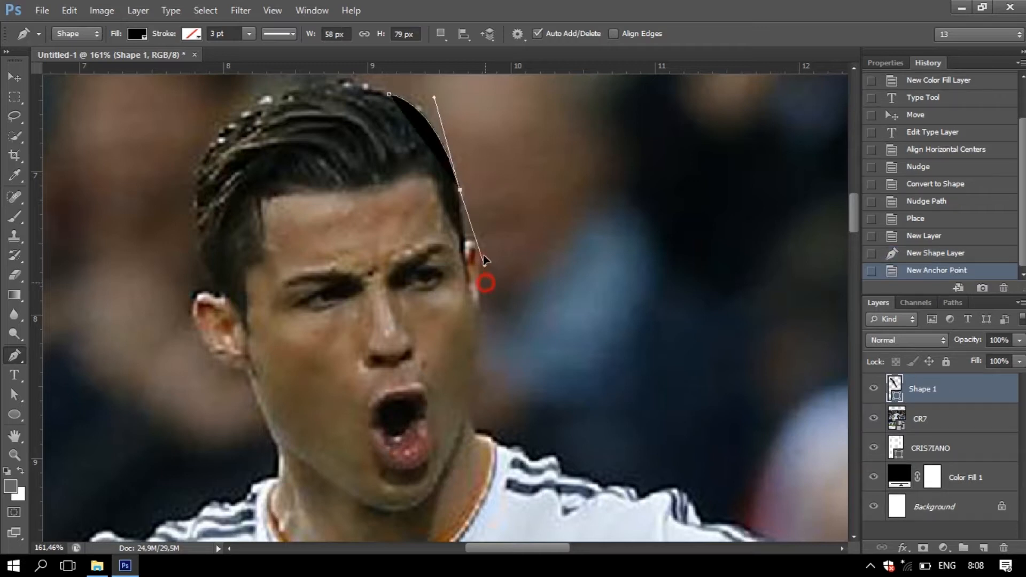
pyautogui.keyDown('alt'); pyautogui.click(460, 191); pyautogui.keyUp('alt')
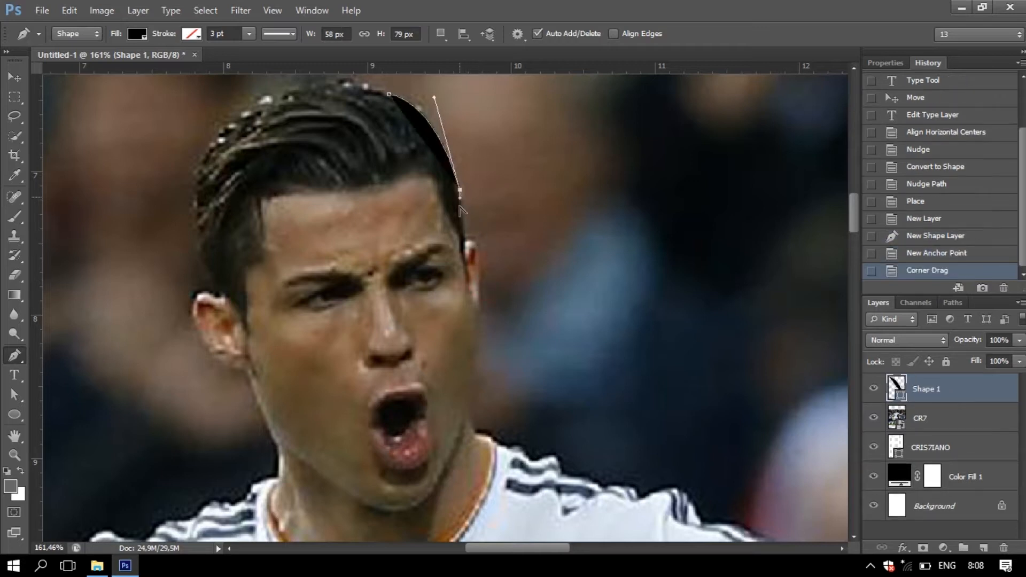
pyautogui.click(466, 236)
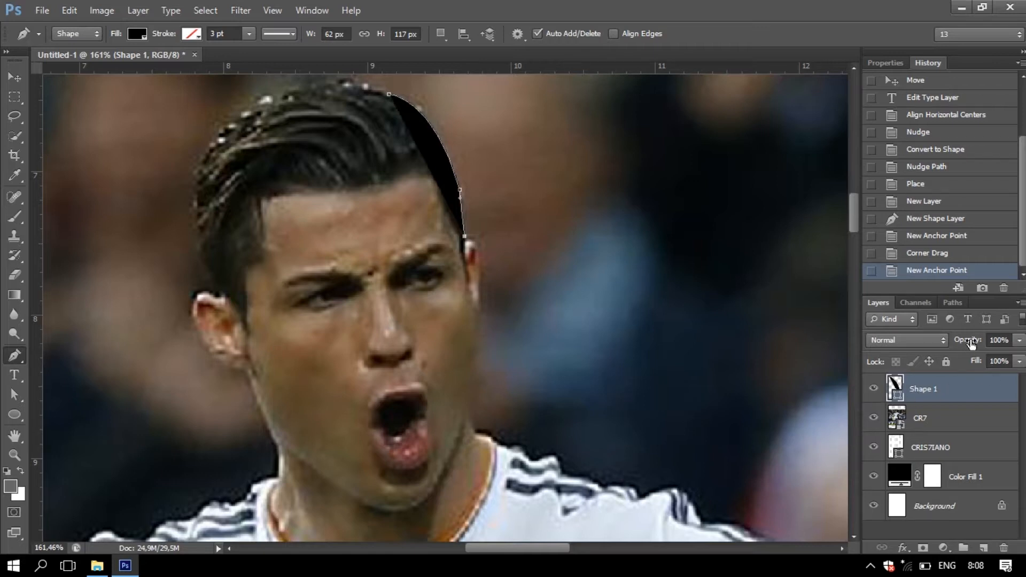
pyautogui.moveTo(976, 346); pyautogui.dragTo(960, 345)
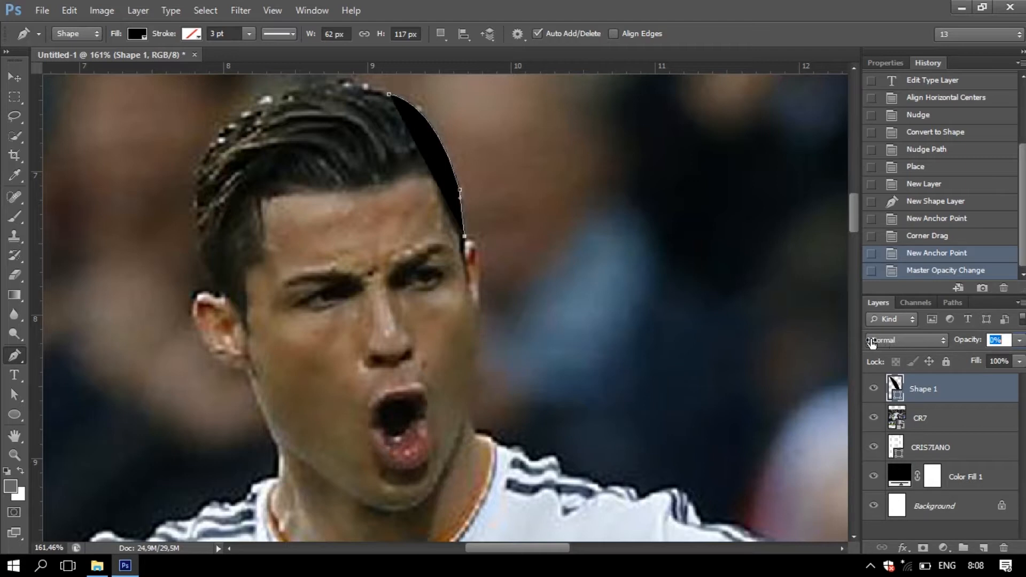
pyautogui.press('Return')
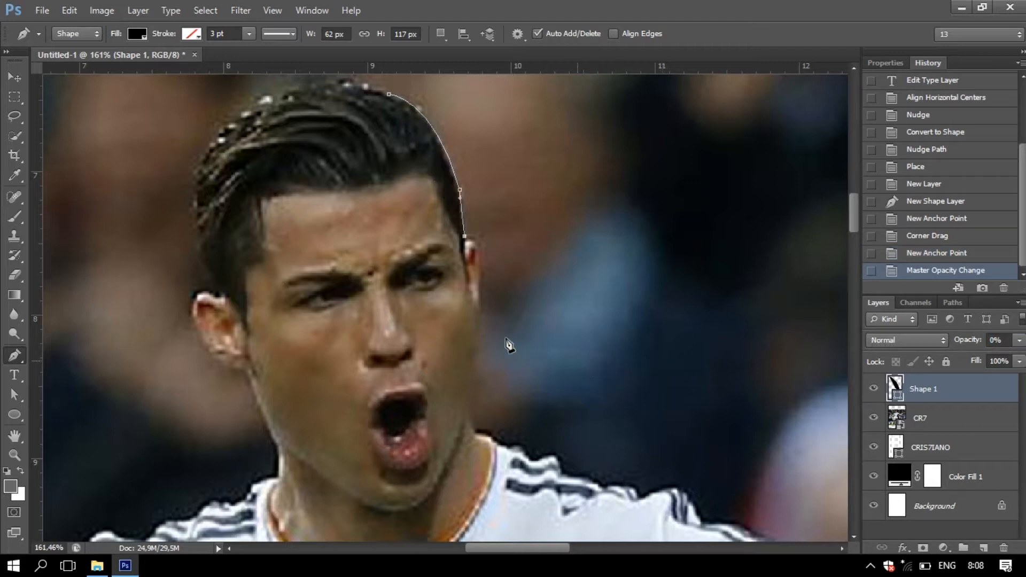
# Refine the last anchor point above the ear and continue the outline around the ear, cheek and neck to the shirt collar
pyautogui.moveTo(464, 231); pyautogui.dragTo(464, 226)
pyautogui.click(465, 235)
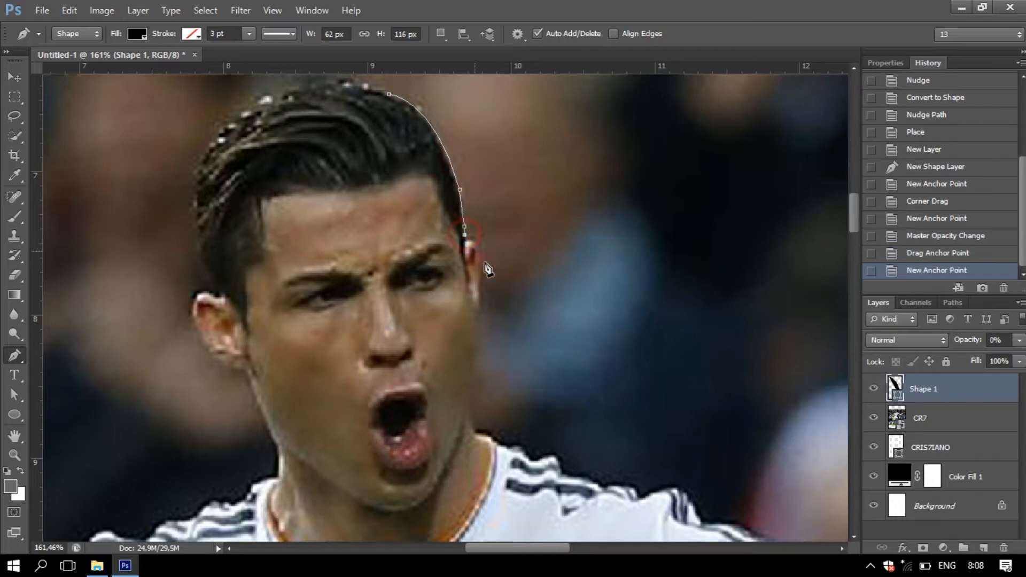
pyautogui.click(474, 300)
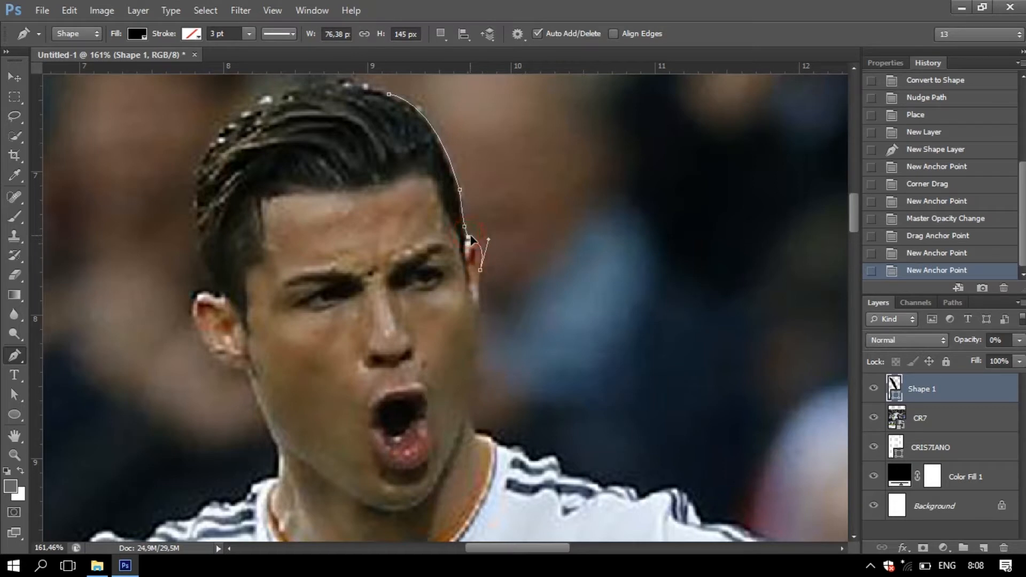
pyautogui.moveTo(488, 240); pyautogui.dragTo(490, 246)
pyautogui.moveTo(477, 316); pyautogui.dragTo(467, 322)
pyautogui.moveTo(467, 323); pyautogui.dragTo(475, 324)
pyautogui.moveTo(476, 324); pyautogui.dragTo(476, 327)
pyautogui.moveTo(464, 409)
pyautogui.mouseDown()
pyautogui.moveTo(457, 425)
pyautogui.moveTo(469, 422)
pyautogui.moveTo(485, 374)
pyautogui.moveTo(465, 413)
pyautogui.mouseUp()
pyautogui.click(475, 432)
pyautogui.moveTo(845, 217); pyautogui.dragTo(854, 229)
pyautogui.hotkey('ctrl', 'z')
# Continue the Pen outline from the collar along the striped top edge of the player's left shoulder
pyautogui.click(458, 244)
pyautogui.moveTo(477, 251); pyautogui.dragTo(521, 275)
pyautogui.moveTo(541, 270); pyautogui.dragTo(552, 277)
pyautogui.moveTo(551, 278); pyautogui.dragTo(534, 266)
pyautogui.click(548, 287)
pyautogui.click(585, 298)
pyautogui.click(621, 302)
pyautogui.click(664, 302)
pyautogui.click(686, 334)
pyautogui.click(721, 335)
# Extend the Pen outline along the upper edge of the left sleeve to the black armband
pyautogui.moveTo(548, 550); pyautogui.dragTo(570, 550)
pyautogui.moveTo(624, 373); pyautogui.dragTo(652, 400)
pyautogui.click(669, 403)
pyautogui.click(679, 424)
pyautogui.click(714, 429)
pyautogui.moveTo(747, 441); pyautogui.dragTo(778, 456)
# Continue the Pen outline past the black armband along the upper edge of the player's left sleeve
pyautogui.moveTo(559, 547); pyautogui.dragTo(594, 548)
pyautogui.moveTo(853, 242); pyautogui.dragTo(853, 259)
pyautogui.click(543, 279)
pyautogui.moveTo(614, 303); pyautogui.dragTo(633, 318)
pyautogui.moveTo(654, 319); pyautogui.dragTo(665, 321)
pyautogui.click(701, 330)
pyautogui.moveTo(754, 347); pyautogui.dragTo(788, 363)
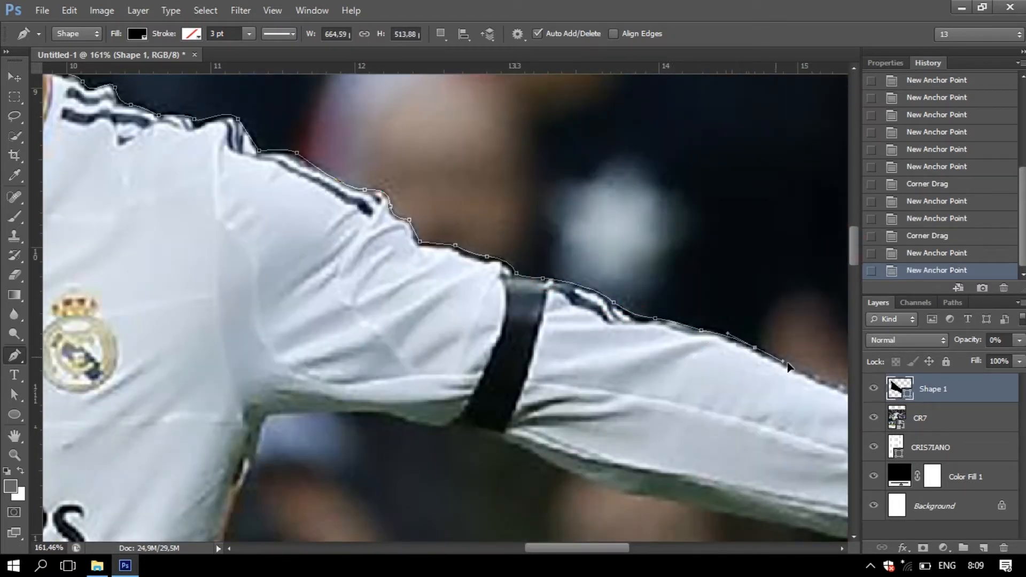
# Extend the Pen outline along the upper forearm sleeve to the cuff and onto the wrist
pyautogui.hscroll(3, 691, 428)
pyautogui.moveTo(704, 412); pyautogui.dragTo(751, 428)
pyautogui.moveTo(751, 428); pyautogui.dragTo(847, 451)
pyautogui.moveTo(608, 548); pyautogui.dragTo(641, 548)
pyautogui.moveTo(654, 427); pyautogui.dragTo(696, 395)
pyautogui.moveTo(696, 395); pyautogui.dragTo(702, 433)
# Trace the upper contour of the player's left hand from the wrist towards the fingers
pyautogui.click(671, 413)
pyautogui.click(676, 460)
pyautogui.moveTo(795, 489); pyautogui.dragTo(844, 491)
pyautogui.moveTo(746, 484); pyautogui.dragTo(712, 481)
pyautogui.moveTo(844, 248); pyautogui.dragTo(852, 262)
pyautogui.hotkey('ctrl', 'z')
pyautogui.moveTo(805, 539); pyautogui.dragTo(613, 316)
# Continue the Pen outline around the fingertips of the left hand with short anchor segments
pyautogui.moveTo(662, 281); pyautogui.dragTo(662, 293)
pyautogui.moveTo(662, 266); pyautogui.dragTo(668, 262)
pyautogui.moveTo(640, 299); pyautogui.dragTo(637, 300)
pyautogui.moveTo(608, 315); pyautogui.dragTo(614, 305)
pyautogui.click(553, 289)
pyautogui.moveTo(673, 337); pyautogui.dragTo(681, 355)
pyautogui.click(644, 351)
pyautogui.press('Up')
# Trace the remaining fingers and the lower contour of the left hand back towards the wrist
pyautogui.moveTo(545, 329); pyautogui.dragTo(539, 341)
pyautogui.moveTo(539, 340); pyautogui.dragTo(556, 335)
pyautogui.moveTo(640, 391); pyautogui.dragTo(600, 395)
pyautogui.moveTo(527, 353); pyautogui.dragTo(518, 356)
pyautogui.click(519, 366)
pyautogui.moveTo(567, 439); pyautogui.dragTo(551, 446)
pyautogui.moveTo(529, 421); pyautogui.dragTo(518, 410)
# Bring the outline back under the wrist and cuff and along the lower edge of the left sleeve
pyautogui.click(491, 376)
pyautogui.moveTo(459, 365); pyautogui.dragTo(439, 364)
pyautogui.click(393, 331)
pyautogui.moveTo(283, 323); pyautogui.dragTo(277, 329)
pyautogui.click(178, 308)
pyautogui.moveTo(642, 547); pyautogui.dragTo(587, 547)
pyautogui.moveTo(404, 271); pyautogui.dragTo(391, 272)
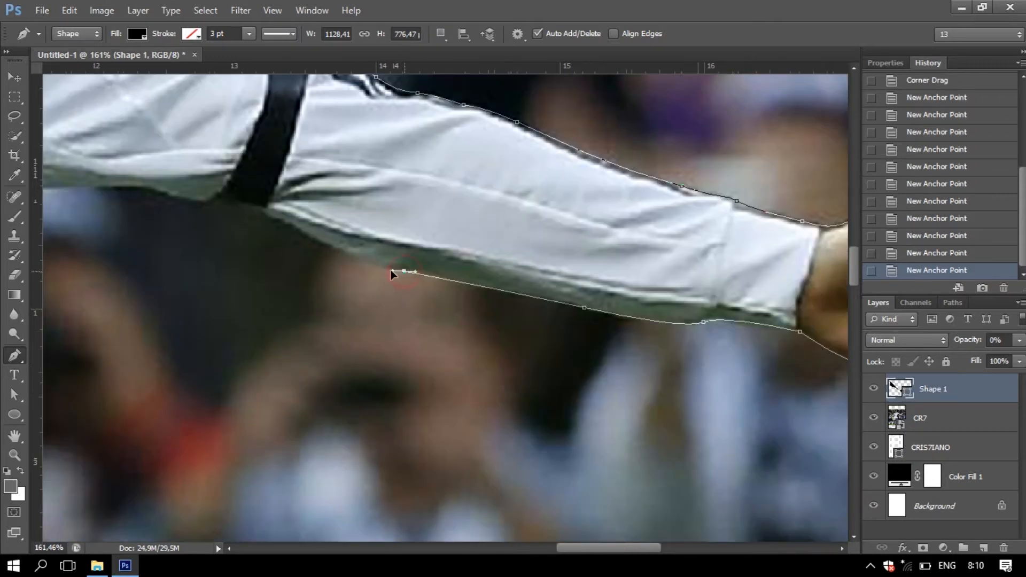
# Continue the outline under the armband and along the lower upper-arm edge to the armpit
pyautogui.click(259, 209)
pyautogui.moveTo(160, 194); pyautogui.dragTo(403, 333)
pyautogui.click(386, 326)
pyautogui.moveTo(267, 331); pyautogui.dragTo(268, 353)
# Trace the shirt's side edge from the armpit down the torso towards the waist
pyautogui.moveTo(434, 442); pyautogui.dragTo(639, 264)
pyautogui.moveTo(418, 357); pyautogui.dragTo(415, 366)
pyautogui.moveTo(406, 405); pyautogui.dragTo(402, 419)
pyautogui.moveTo(408, 512); pyautogui.dragTo(410, 524)
pyautogui.moveTo(438, 505); pyautogui.dragTo(393, 190)
# Outline the protruding shirt hem at the waist down to where it meets the shorts
pyautogui.click(384, 340)
pyautogui.moveTo(419, 402); pyautogui.dragTo(413, 415)
pyautogui.keyDown('alt'); pyautogui.click(413, 416); pyautogui.keyUp('alt')
pyautogui.click(392, 470)
pyautogui.moveTo(194, 260); pyautogui.dragTo(172, 38)
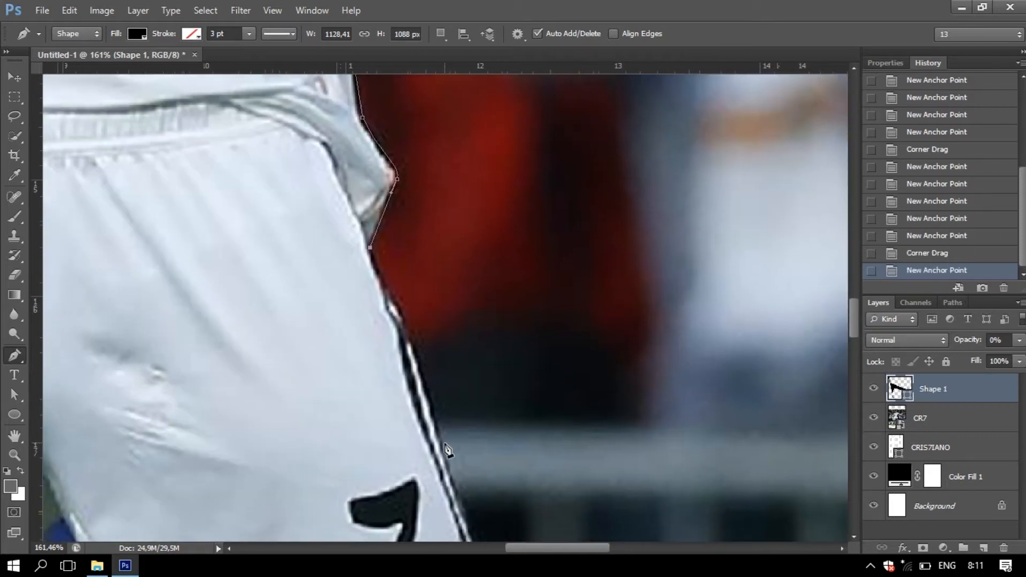
# Trace the striped outer edge of the shorts down to the hem and fit the curve with added anchor points
pyautogui.moveTo(445, 449); pyautogui.dragTo(458, 487)
pyautogui.moveTo(431, 412); pyautogui.dragTo(416, 333)
pyautogui.click(389, 288)
pyautogui.moveTo(378, 262); pyautogui.dragTo(374, 268)
pyautogui.moveTo(461, 347); pyautogui.dragTo(428, 152)
pyautogui.moveTo(487, 517); pyautogui.dragTo(474, 488)
pyautogui.click(471, 455)
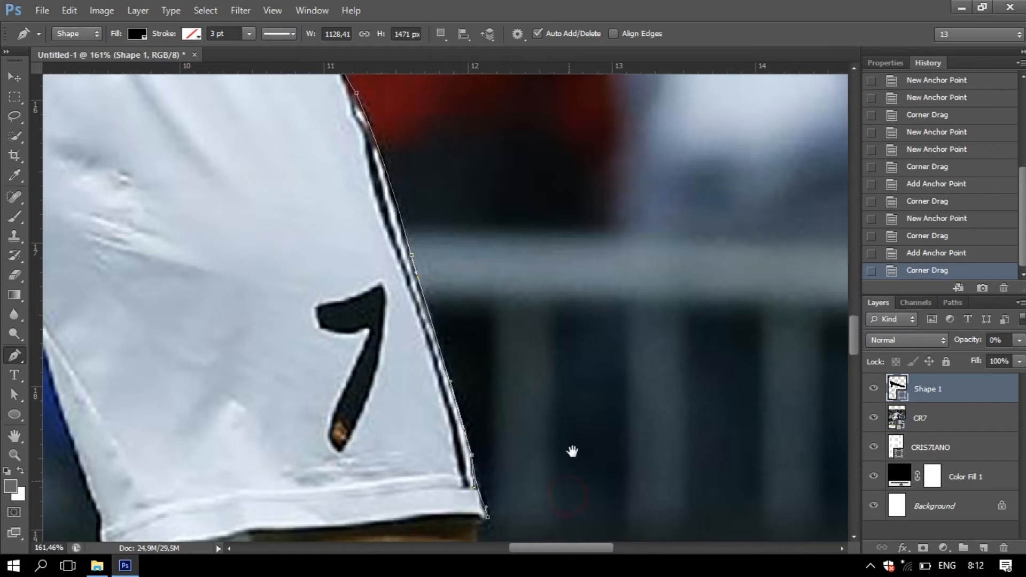
# Continue the outline from the shorts hem down the outer side of the left knee to the orange sock band
pyautogui.moveTo(573, 451); pyautogui.dragTo(551, 229)
pyautogui.click(457, 301)
pyautogui.click(457, 342)
pyautogui.moveTo(469, 368); pyautogui.dragTo(483, 386)
pyautogui.press('Left')
pyautogui.click(498, 421)
# Trace the outer edge of the sock past its dark stripes and down the curve of the calf
pyautogui.moveTo(511, 431); pyautogui.dragTo(513, 444)
pyautogui.moveTo(526, 468)
pyautogui.mouseDown()
pyautogui.moveTo(539, 485)
pyautogui.moveTo(532, 473)
pyautogui.mouseUp()
pyautogui.moveTo(531, 488); pyautogui.dragTo(529, 492)
pyautogui.click(551, 514)
pyautogui.moveTo(854, 362); pyautogui.dragTo(854, 386)
pyautogui.moveTo(681, 502); pyautogui.dragTo(691, 534)
pyautogui.moveTo(672, 471); pyautogui.dragTo(658, 393)
pyautogui.moveTo(550, 249); pyautogui.dragTo(551, 254)
pyautogui.scroll(-5, 700, 344)
# Extend the outline along the outer ankle, from the sock's lower edge to the top of the shoe
pyautogui.moveTo(719, 298)
pyautogui.mouseDown()
pyautogui.moveTo(717, 326)
pyautogui.moveTo(723, 315)
pyautogui.mouseUp()
pyautogui.scroll(3, 817, 390)
pyautogui.scroll(-3, 817, 390)
pyautogui.moveTo(752, 392); pyautogui.dragTo(770, 412)
pyautogui.click(783, 442)
pyautogui.hscroll(3, 751, 372)
pyautogui.scroll(-4, 750, 372)
# Outline both loose shoelace ends that stick out from the front of the shoe
pyautogui.click(740, 295)
pyautogui.click(734, 301)
pyautogui.click(670, 302)
pyautogui.click(755, 342)
pyautogui.moveTo(734, 347); pyautogui.dragTo(716, 367)
pyautogui.click(696, 330)
pyautogui.click(708, 361)
# Trace around the shoe's toe, sole and heel and up the back of the ankle to the sock
pyautogui.moveTo(751, 410); pyautogui.dragTo(732, 424)
pyautogui.moveTo(579, 410); pyautogui.dragTo(562, 367)
pyautogui.click(562, 366)
pyautogui.click(562, 367)
pyautogui.click(562, 354)
pyautogui.moveTo(540, 300); pyautogui.dragTo(538, 283)
pyautogui.moveTo(505, 214); pyautogui.dragTo(498, 210)
pyautogui.click(476, 160)
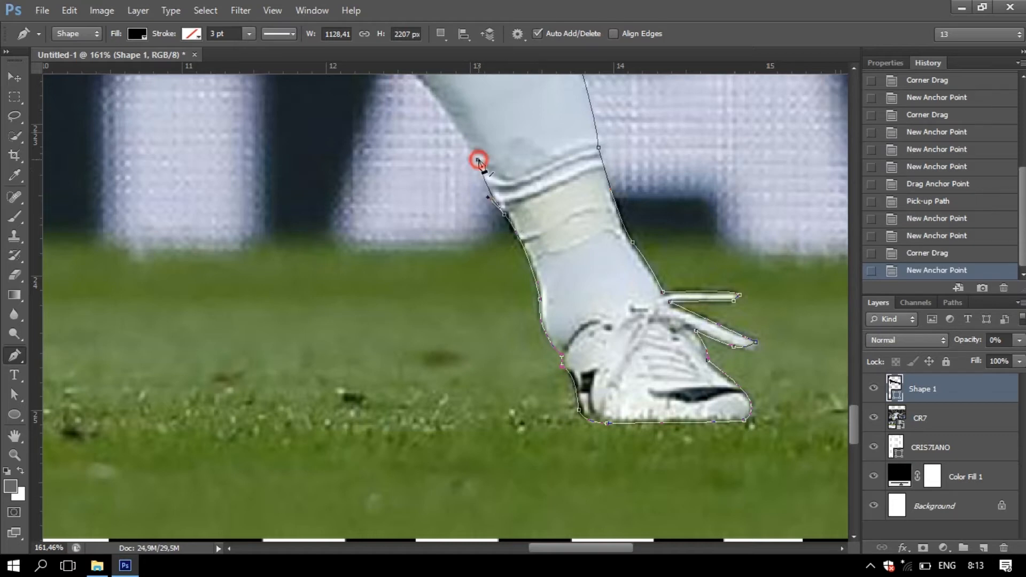
# Continue the outline up the other edge of the calf along the sock and adjust its curve
pyautogui.scroll(5, 470, 171)
pyautogui.moveTo(394, 371); pyautogui.dragTo(366, 343)
pyautogui.click(295, 195)
pyautogui.moveTo(295, 195); pyautogui.dragTo(273, 125)
pyautogui.moveTo(315, 265); pyautogui.dragTo(332, 324)
pyautogui.moveTo(294, 194); pyautogui.dragTo(296, 197)
# Redo the anchor point below the sock's stripes and continue the outline up to the orange band
pyautogui.click(272, 127)
pyautogui.hotkey('ctrl', 'z')
pyautogui.moveTo(273, 127); pyautogui.dragTo(272, 129)
pyautogui.click(252, 101)
pyautogui.click(238, 84)
pyautogui.moveTo(853, 408); pyautogui.dragTo(853, 385)
# Trace the inner edge of the bare leg from the orange sock band up to the shorts hem
pyautogui.click(229, 325)
pyautogui.moveTo(169, 228); pyautogui.dragTo(153, 195)
pyautogui.moveTo(113, 134); pyautogui.dragTo(110, 125)
pyautogui.moveTo(110, 125); pyautogui.dragTo(104, 133)
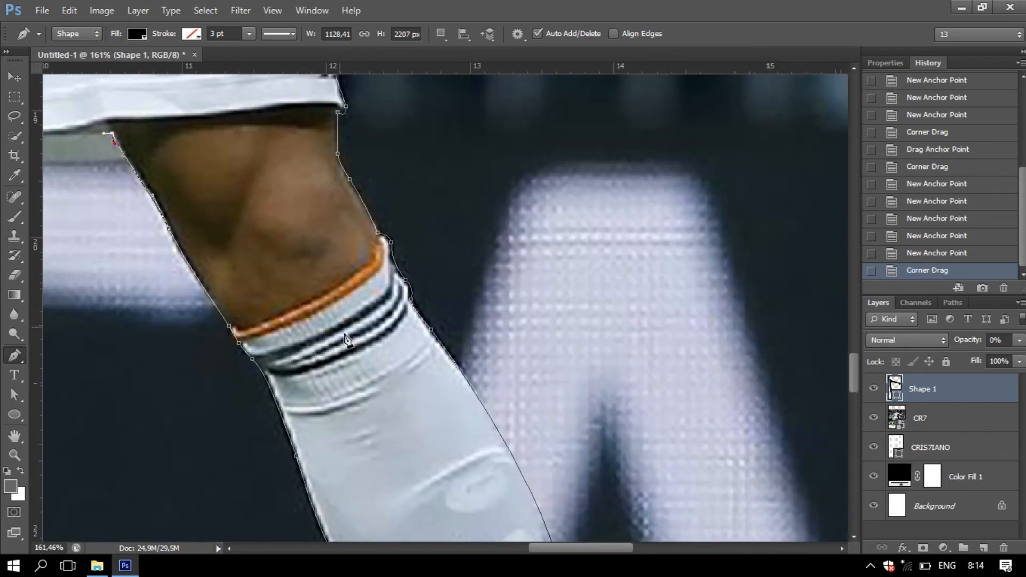
# Trace along the first leg's shorts hem and up the inner edge of the shorts toward the crotch
pyautogui.hscroll(-5, 428, 158)
pyautogui.moveTo(513, 158); pyautogui.dragTo(514, 162)
pyautogui.click(514, 162)
pyautogui.moveTo(343, 160); pyautogui.dragTo(335, 157)
pyautogui.moveTo(341, 104); pyautogui.dragTo(334, 88)
# Round the crotch with a corner anchor point and trace down the inner edge of the other shorts leg
pyautogui.moveTo(852, 379); pyautogui.dragTo(853, 348)
pyautogui.moveTo(256, 212); pyautogui.dragTo(239, 211)
pyautogui.keyDown('alt'); pyautogui.click(256, 213); pyautogui.keyUp('alt')
pyautogui.click(252, 207)
pyautogui.moveTo(233, 260); pyautogui.dragTo(229, 284)
pyautogui.click(228, 335)
# Continue around the lower inner corner of the shorts and along the hem to the bare thigh
pyautogui.click(230, 422)
pyautogui.click(234, 427)
pyautogui.click(235, 472)
pyautogui.moveTo(177, 478); pyautogui.dragTo(162, 483)
pyautogui.press('Up')
pyautogui.click(85, 489)
# Trace the inner edge of the second leg from the shorts hem past the sock top to the calf
pyautogui.moveTo(232, 409); pyautogui.dragTo(628, 84)
pyautogui.moveTo(437, 247); pyautogui.dragTo(430, 258)
pyautogui.moveTo(393, 323); pyautogui.dragTo(391, 328)
pyautogui.moveTo(382, 376)
pyautogui.mouseDown()
pyautogui.moveTo(358, 410)
pyautogui.moveTo(374, 388)
pyautogui.mouseUp()
pyautogui.click(369, 416)
pyautogui.click(339, 524)
# Continue the outline down the back of the lower sock and ankle to the bottom of the shoe's heel
pyautogui.moveTo(339, 524); pyautogui.dragTo(361, 201)
pyautogui.moveTo(284, 321); pyautogui.dragTo(227, 377)
pyautogui.moveTo(227, 377); pyautogui.dragTo(252, 364)
pyautogui.moveTo(176, 495); pyautogui.dragTo(166, 525)
pyautogui.moveTo(184, 464); pyautogui.dragTo(320, 152)
pyautogui.moveTo(256, 323); pyautogui.dragTo(256, 343)
pyautogui.moveTo(250, 398); pyautogui.dragTo(234, 399)
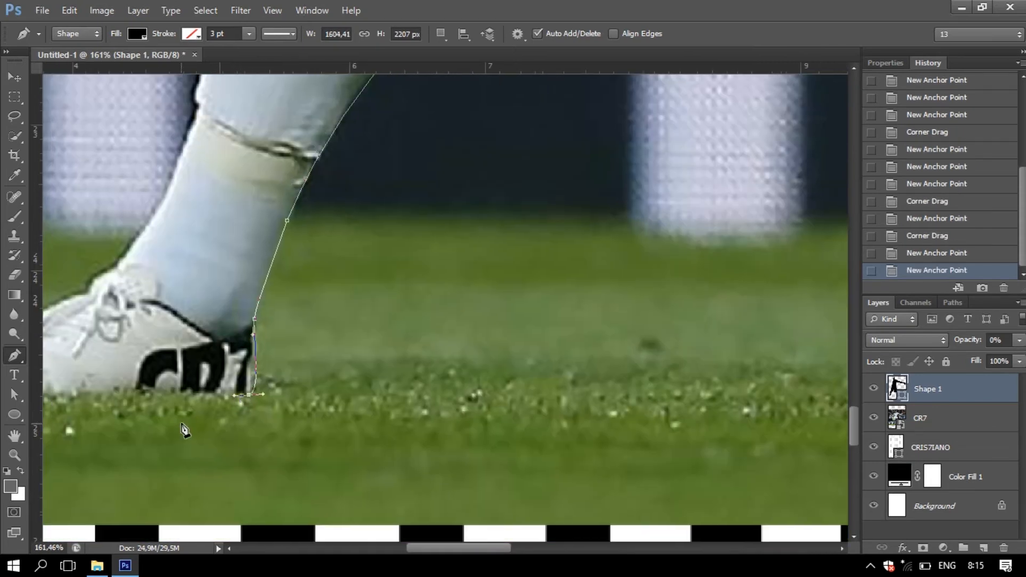
# Trace along the shoe's sole, around the toe and over the laces up to the front of the sock
pyautogui.moveTo(185, 431); pyautogui.dragTo(555, 458)
pyautogui.click(335, 425)
pyautogui.click(293, 424)
pyautogui.click(303, 416)
pyautogui.moveTo(374, 373); pyautogui.dragTo(382, 369)
pyautogui.click(458, 323)
pyautogui.click(489, 296)
pyautogui.moveTo(544, 201); pyautogui.dragTo(552, 183)
pyautogui.click(569, 137)
# Continue the outline up the outer edge of the sock along the shin and adjust its curve
pyautogui.moveTo(564, 117)
pyautogui.mouseDown()
pyautogui.moveTo(574, 105)
pyautogui.moveTo(355, 392)
pyautogui.mouseUp()
pyautogui.moveTo(417, 182); pyautogui.dragTo(435, 153)
pyautogui.moveTo(359, 386); pyautogui.dragTo(355, 392)
pyautogui.moveTo(398, 211); pyautogui.dragTo(383, 240)
pyautogui.moveTo(435, 153); pyautogui.dragTo(421, 175)
pyautogui.click(434, 150)
pyautogui.click(472, 83)
# Trace past the sock top and up the outer edge of the bare knee and thigh to the shorts hem
pyautogui.moveTo(476, 199)
pyautogui.mouseDown()
pyautogui.moveTo(396, 437)
pyautogui.moveTo(380, 450)
pyautogui.mouseUp()
pyautogui.click(386, 311)
pyautogui.click(393, 284)
pyautogui.click(436, 144)
pyautogui.click(448, 113)
pyautogui.click(437, 124)
# Trace the outer edge of the shorts beside the club crest up to the bottom of the shirt
pyautogui.moveTo(437, 124); pyautogui.dragTo(396, 307)
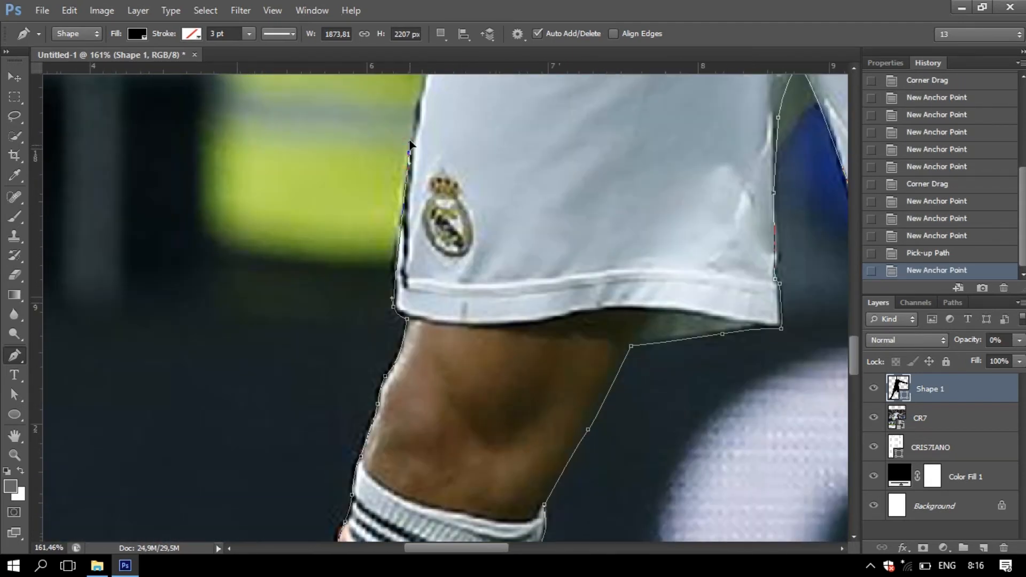
pyautogui.moveTo(410, 155); pyautogui.dragTo(414, 138)
pyautogui.moveTo(411, 155); pyautogui.dragTo(327, 425)
pyautogui.moveTo(355, 303); pyautogui.dragTo(364, 273)
pyautogui.moveTo(359, 260)
pyautogui.mouseDown()
pyautogui.moveTo(359, 230)
pyautogui.moveTo(283, 472)
pyautogui.mouseUp()
pyautogui.moveTo(354, 271); pyautogui.dragTo(382, 243)
pyautogui.click(355, 257)
# Trace the side of the shirt up to the armpit and round the corner onto the sleeve's underside
pyautogui.moveTo(362, 207); pyautogui.dragTo(373, 202)
pyautogui.click(376, 182)
pyautogui.moveTo(399, 108)
pyautogui.mouseDown()
pyautogui.moveTo(399, 90)
pyautogui.moveTo(388, 294)
pyautogui.mouseUp()
pyautogui.click(397, 215)
pyautogui.moveTo(443, 96); pyautogui.dragTo(399, 287)
pyautogui.click(356, 338)
pyautogui.moveTo(351, 160); pyautogui.dragTo(347, 140)
pyautogui.moveTo(351, 161); pyautogui.dragTo(358, 141)
pyautogui.click(358, 140)
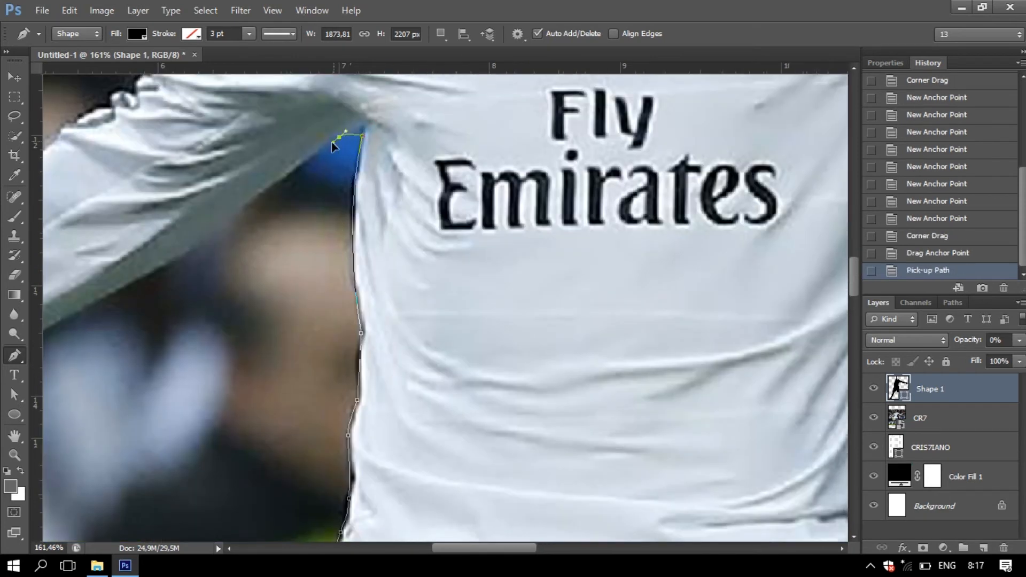
pyautogui.click(334, 142)
# Trace the underside of the outstretched sleeve from the armpit to the wrist
pyautogui.click(209, 240)
pyautogui.click(218, 446)
pyautogui.click(226, 416)
# Outline the spread fingers of the hand, placing anchor points at the fingertips and the gaps between them
pyautogui.moveTo(153, 499)
pyautogui.mouseDown()
pyautogui.moveTo(137, 504)
pyautogui.moveTo(152, 496)
pyautogui.mouseUp()
pyautogui.moveTo(143, 474); pyautogui.dragTo(150, 472)
pyautogui.click(194, 400)
pyautogui.moveTo(160, 433); pyautogui.dragTo(151, 437)
pyautogui.click(119, 478)
pyautogui.click(101, 456)
pyautogui.click(174, 374)
pyautogui.click(99, 401)
pyautogui.click(69, 405)
pyautogui.click(115, 349)
# Finish outlining the hand and continue along its upper edge past the wrist to the sleeve
pyautogui.moveTo(179, 306); pyautogui.dragTo(179, 290)
pyautogui.moveTo(95, 246); pyautogui.dragTo(90, 207)
pyautogui.click(153, 249)
pyautogui.click(176, 251)
pyautogui.click(212, 256)
pyautogui.click(252, 260)
pyautogui.click(273, 247)
pyautogui.click(316, 219)
# Trace the folds along the upper edge of the sleeve toward the shoulder
pyautogui.moveTo(505, 94); pyautogui.dragTo(487, 203)
pyautogui.click(456, 271)
pyautogui.moveTo(495, 251); pyautogui.dragTo(526, 228)
pyautogui.moveTo(542, 205); pyautogui.dragTo(560, 203)
pyautogui.moveTo(597, 162); pyautogui.dragTo(615, 144)
# Trace over the striped shoulder of the shirt toward the collar
pyautogui.moveTo(476, 311); pyautogui.dragTo(198, 476)
pyautogui.moveTo(342, 268); pyautogui.dragTo(392, 204)
pyautogui.moveTo(406, 180); pyautogui.dragTo(464, 156)
pyautogui.moveTo(480, 159); pyautogui.dragTo(489, 154)
pyautogui.moveTo(511, 138); pyautogui.dragTo(524, 136)
pyautogui.moveTo(580, 115); pyautogui.dragTo(589, 105)
# Trace from the collar up the neck and jaw and around the ear, using corner points for sharp turns
pyautogui.moveTo(613, 98)
pyautogui.mouseDown()
pyautogui.moveTo(629, 98)
pyautogui.moveTo(465, 382)
pyautogui.mouseUp()
pyautogui.click(461, 352)
pyautogui.moveTo(434, 281); pyautogui.dragTo(428, 266)
pyautogui.keyDown('alt'); pyautogui.click(434, 281); pyautogui.keyUp('alt')
pyautogui.moveTo(379, 224); pyautogui.dragTo(377, 184)
pyautogui.keyDown('alt'); pyautogui.moveTo(377, 184); pyautogui.dragTo(427, 208); pyautogui.keyUp('alt')
pyautogui.keyDown('alt'); pyautogui.moveTo(426, 207); pyautogui.dragTo(406, 200); pyautogui.keyUp('alt')
# Trace the hair from above the ear over the top of the head and close the body path
pyautogui.click(397, 177)
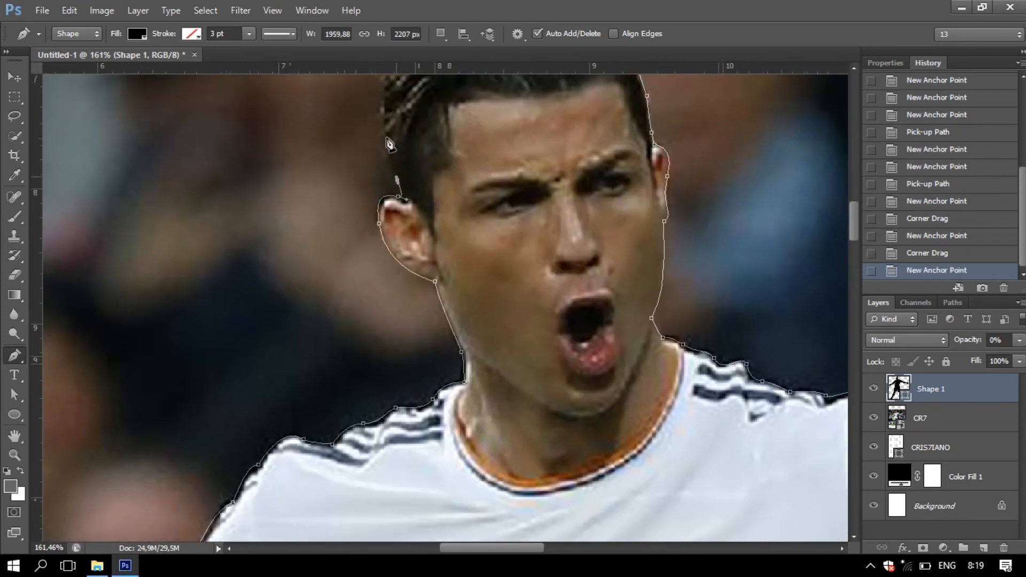
pyautogui.click(382, 106)
pyautogui.moveTo(406, 299); pyautogui.dragTo(373, 553)
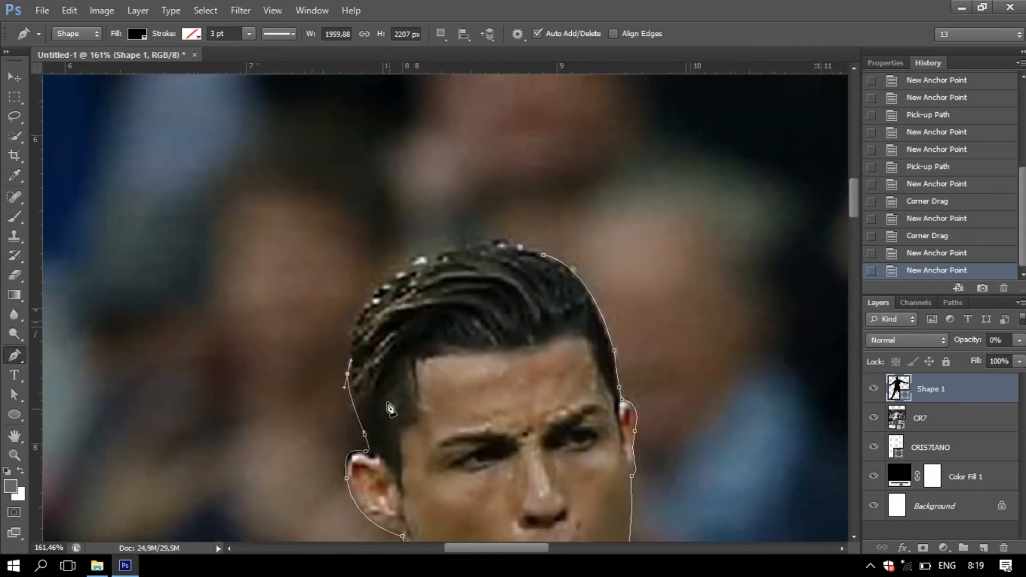
pyautogui.click(351, 332)
pyautogui.moveTo(436, 246)
pyautogui.mouseDown()
pyautogui.moveTo(482, 233)
pyautogui.moveTo(453, 244)
pyautogui.mouseUp()
pyautogui.moveTo(544, 257); pyautogui.dragTo(564, 277)
pyautogui.click(580, 287)
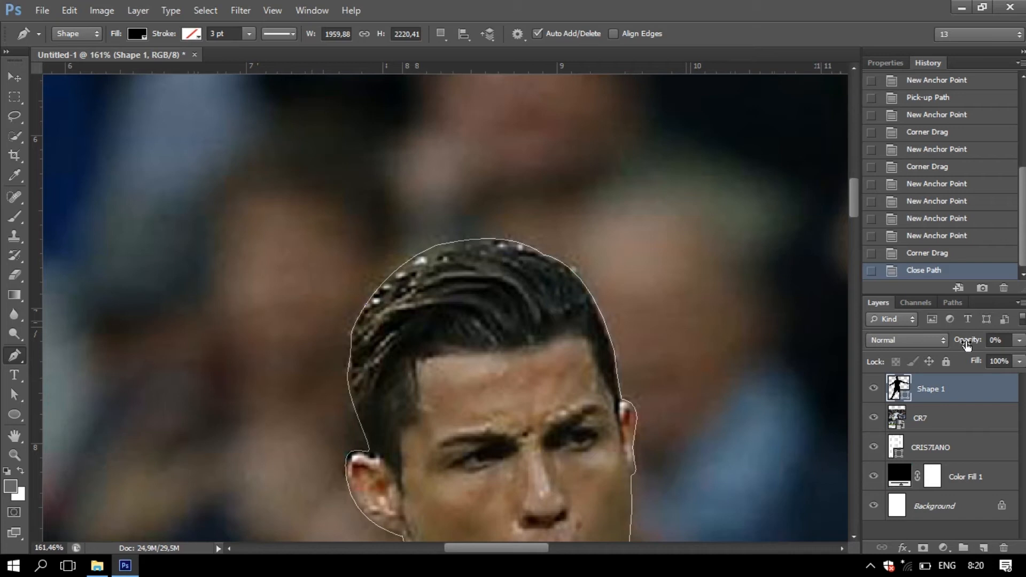
# Set the Shape 1 layer's opacity to 100% and hide the CR7 photo layer
pyautogui.moveTo(1022, 341); pyautogui.dragTo(1025, 341)
pyautogui.press('Return')
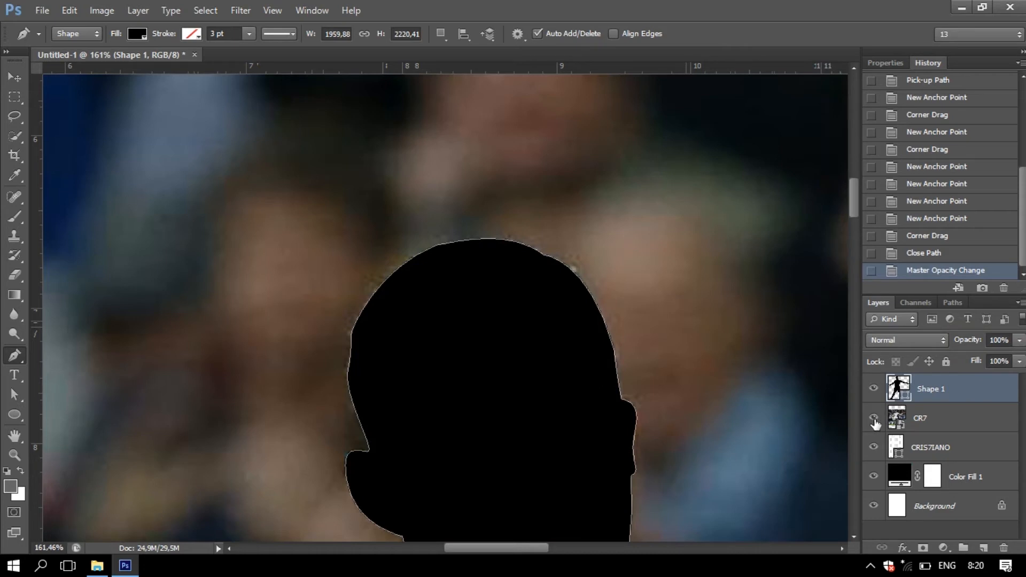
pyautogui.click(874, 419)
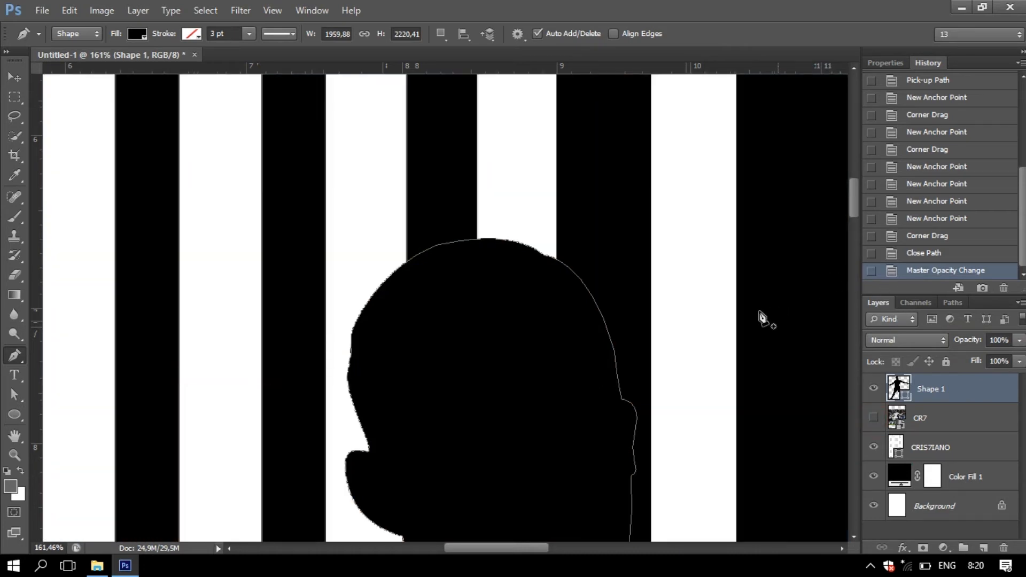
pyautogui.scroll(-8, 753, 332)
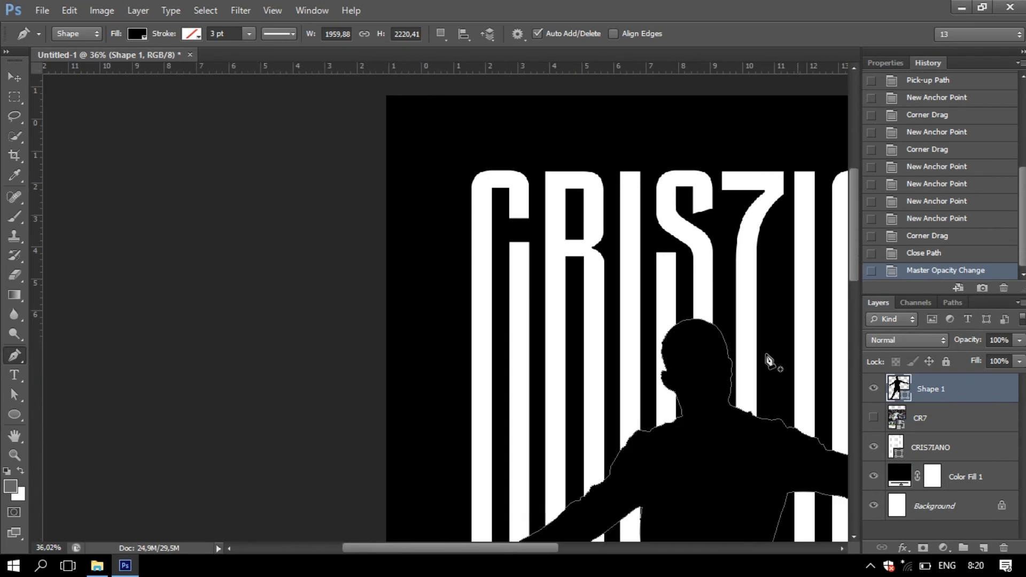
pyautogui.scroll(-3, 771, 363)
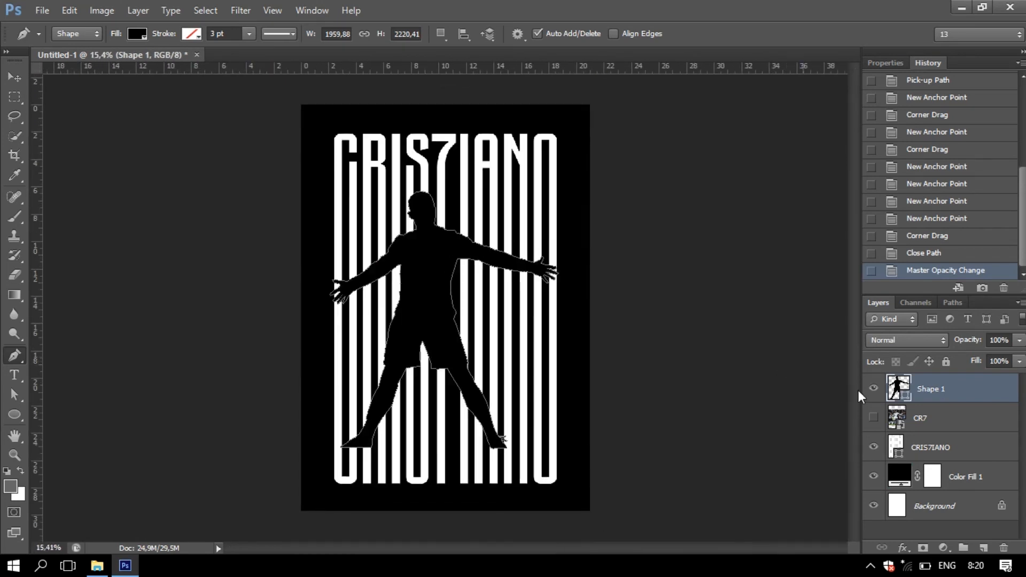
# Nudge the Shape 1 silhouette to the right and scale it down slightly to fit within the lettering
pyautogui.click(954, 427)
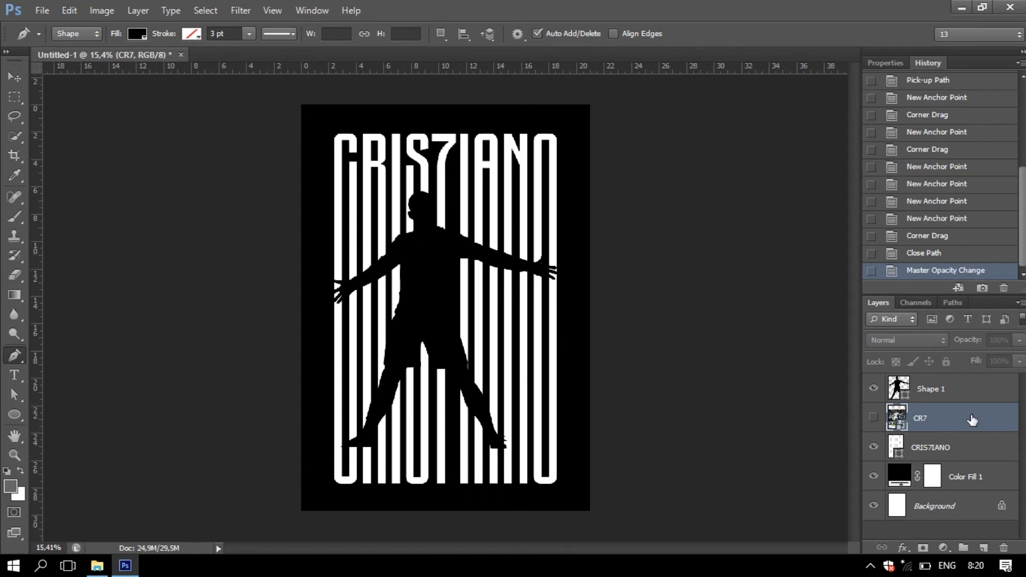
pyautogui.click(909, 390)
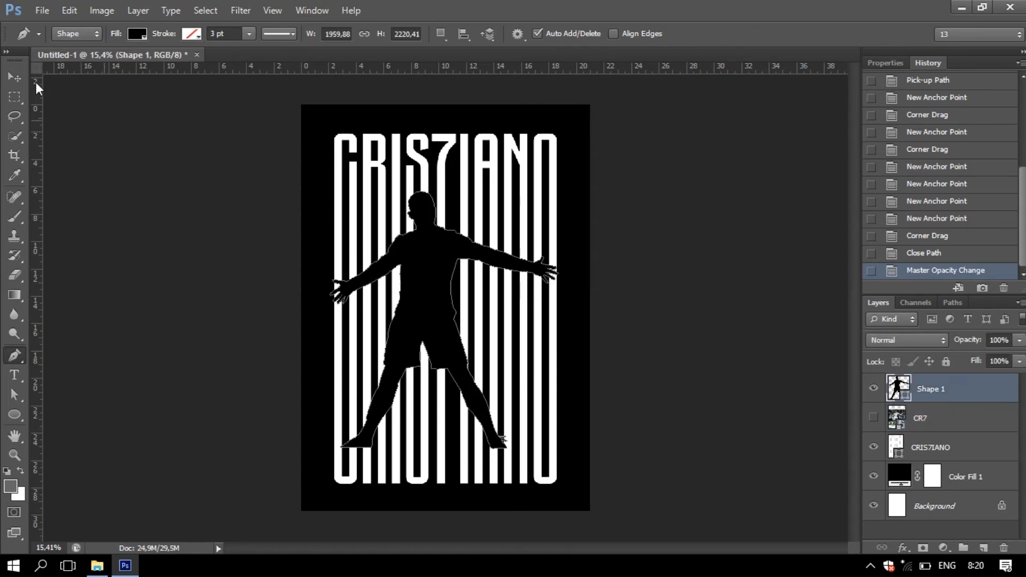
pyautogui.click(15, 77)
pyautogui.press('Right')
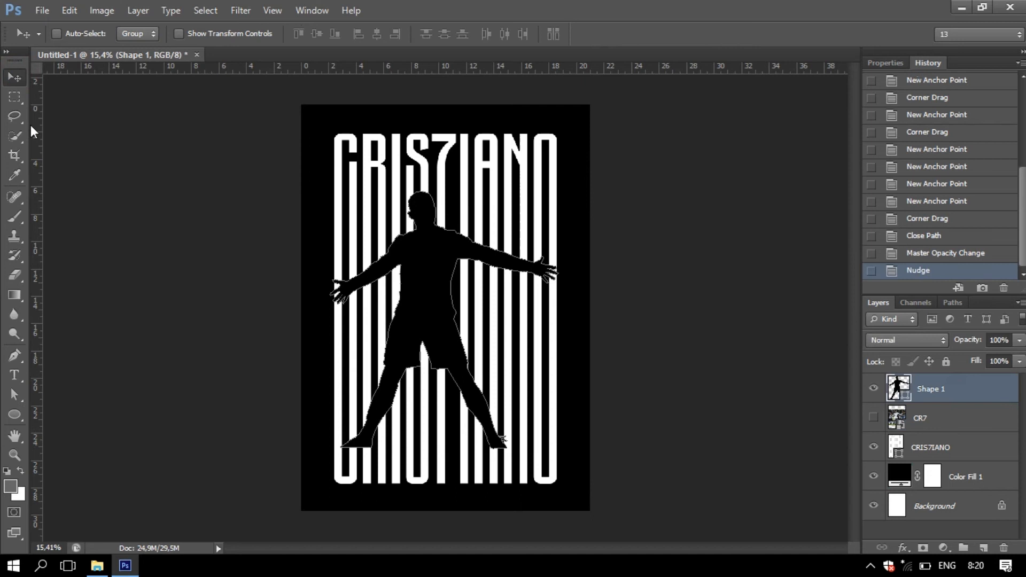
pyautogui.hotkey('ctrl', 't')
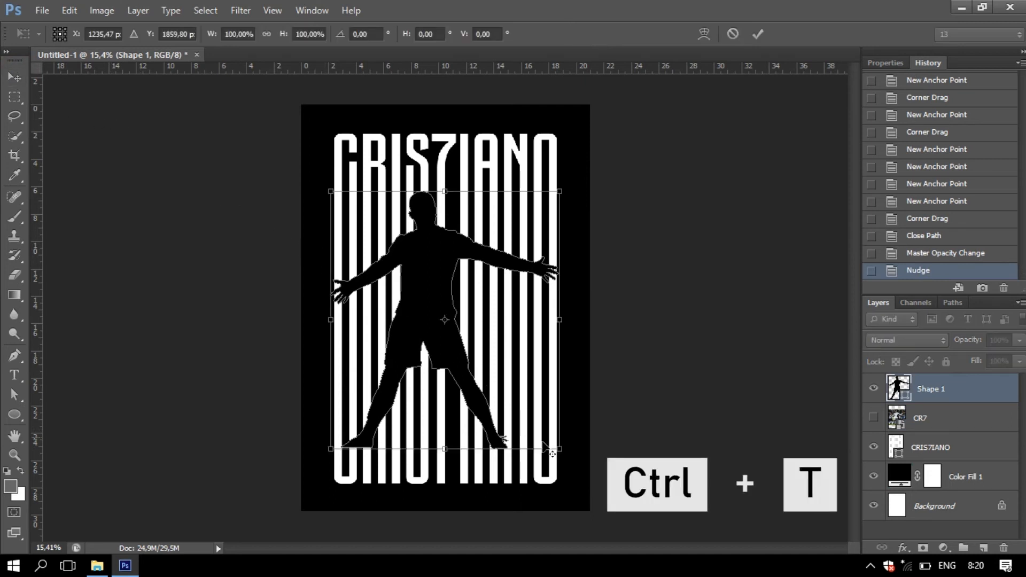
pyautogui.moveTo(559, 449); pyautogui.dragTo(556, 444)
pyautogui.press('Return')
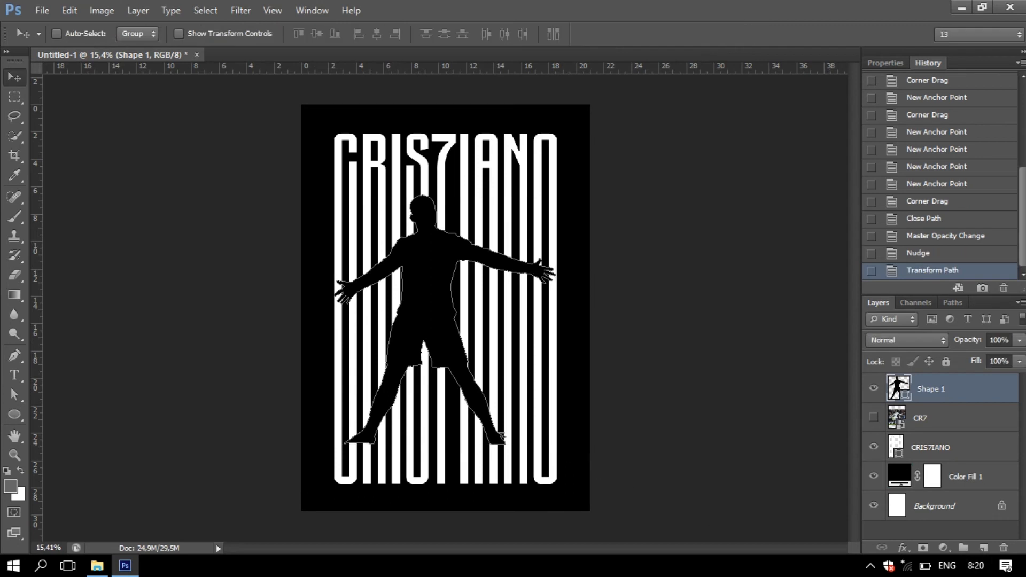
pyautogui.click(976, 421)
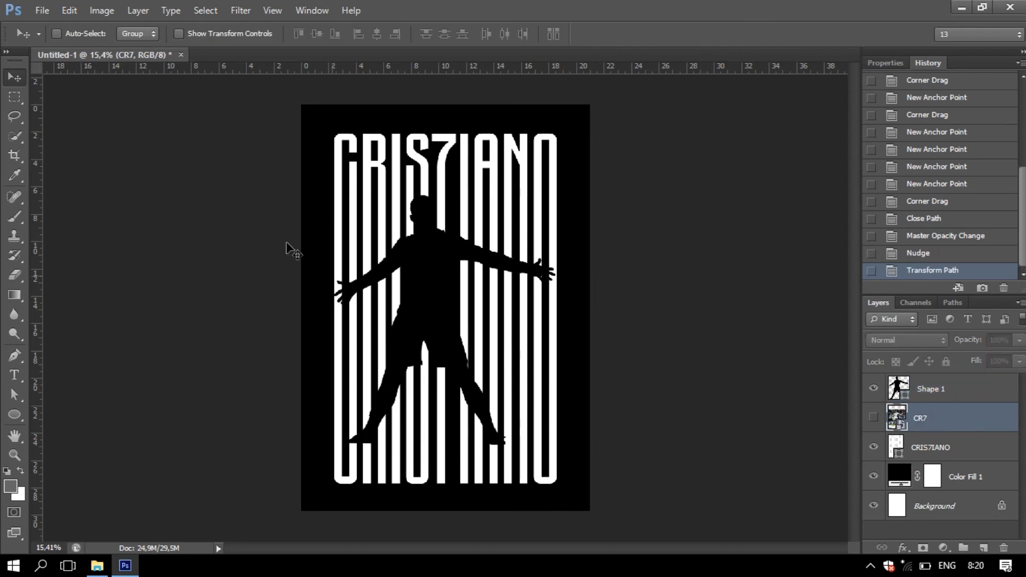
# Save the poster in the CR7 folder as the JPEG cr7juve.jpg with quality 8 (High) and Baseline ("Standard") format
pyautogui.click(41, 12)
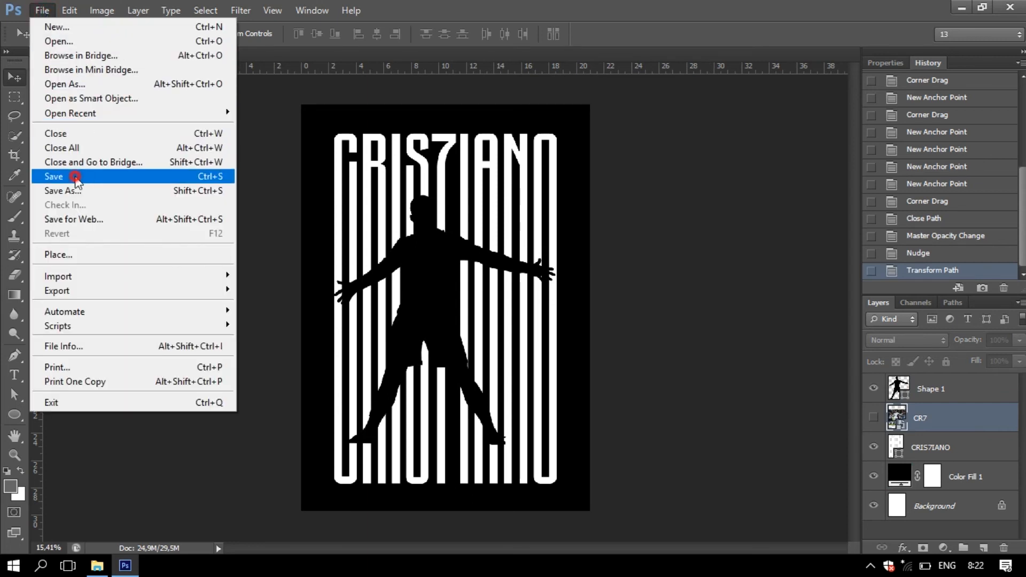
pyautogui.click(75, 177)
pyautogui.write('cr7juve')
pyautogui.click(527, 348)
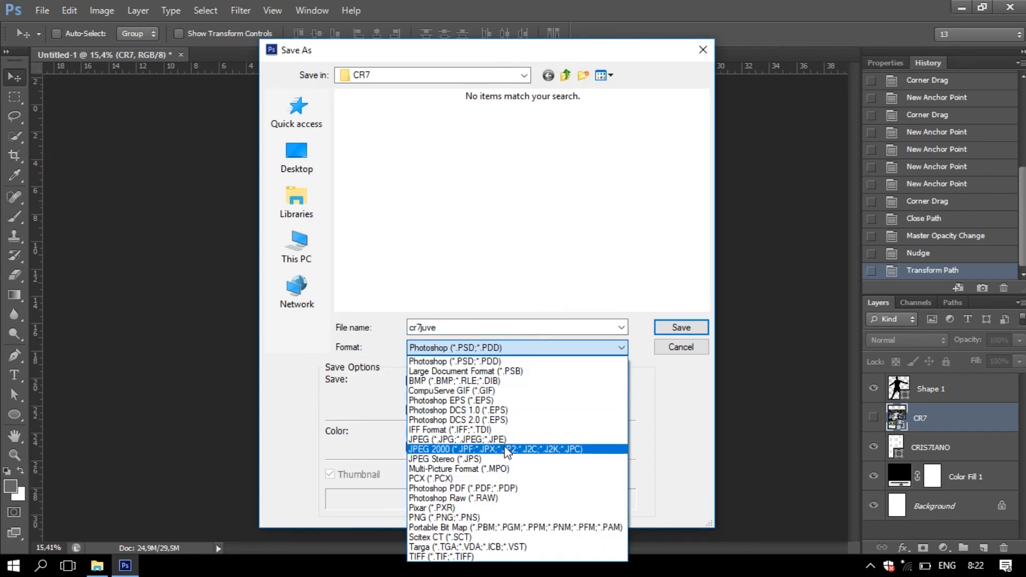
pyautogui.click(459, 439)
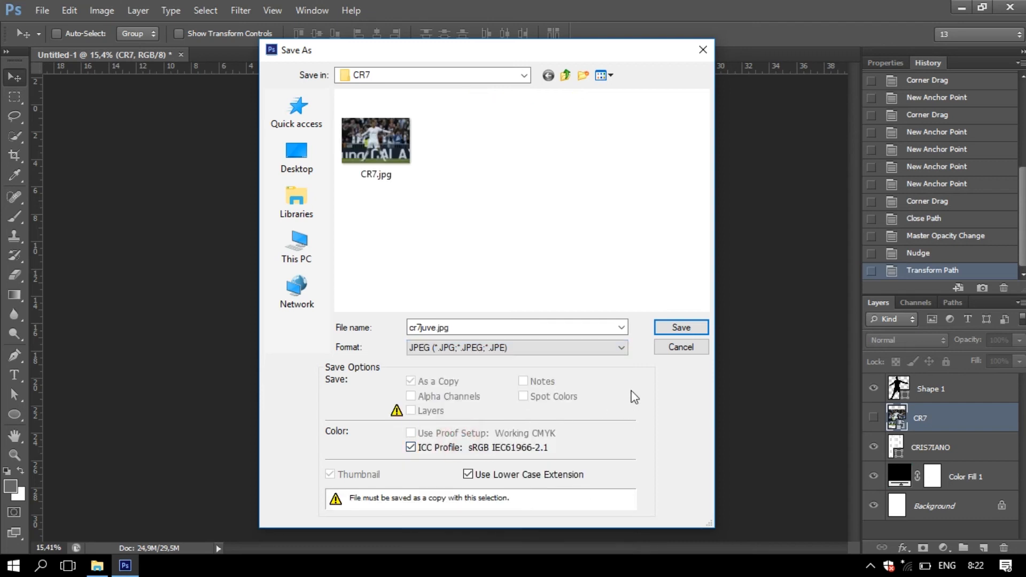
pyautogui.click(675, 328)
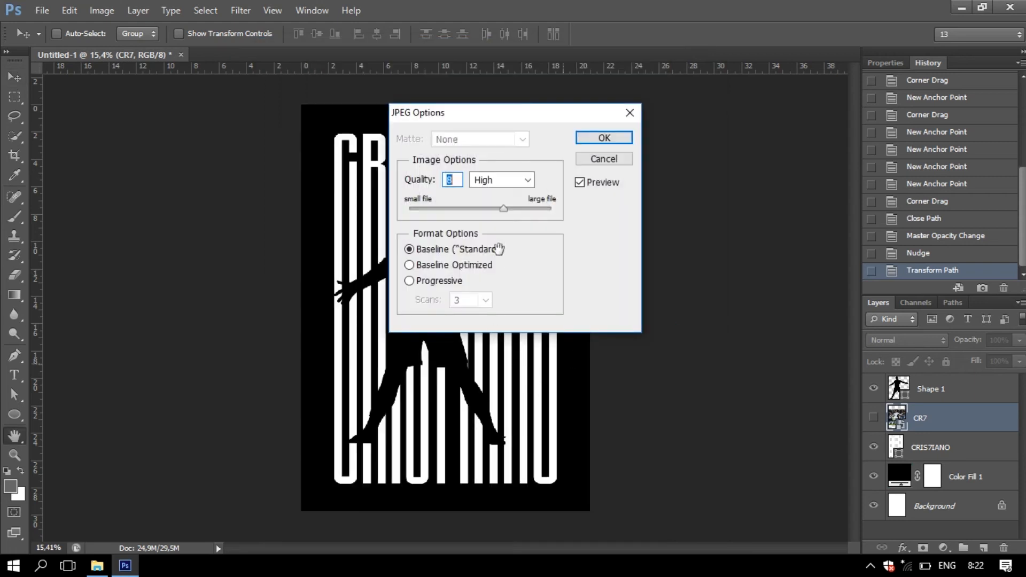
pyautogui.click(602, 140)
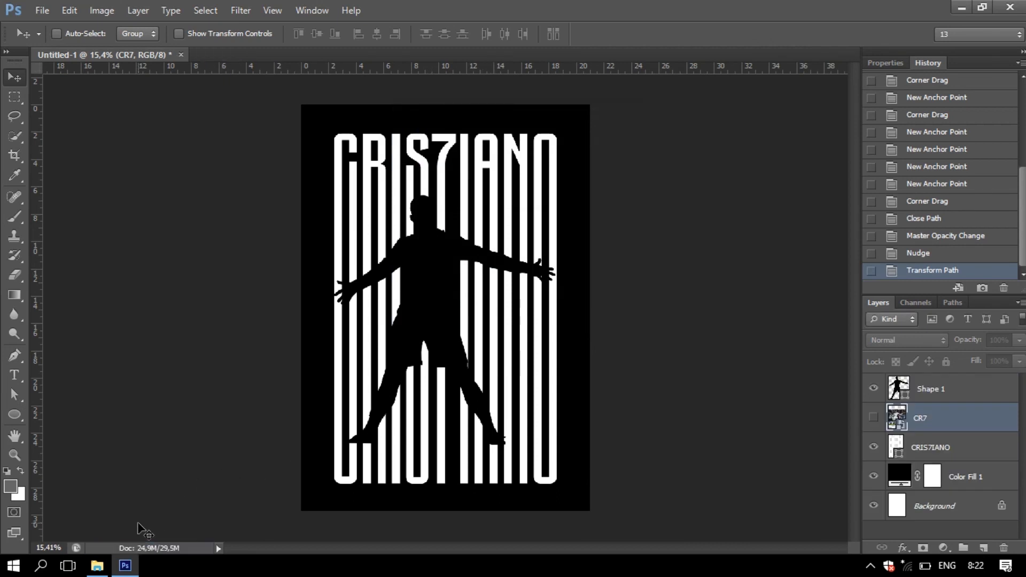
# Switch to File Explorer and open cr7juve.jpg from the CR7 folder in a maximized Photos window to examine the exported poster
pyautogui.click(97, 566)
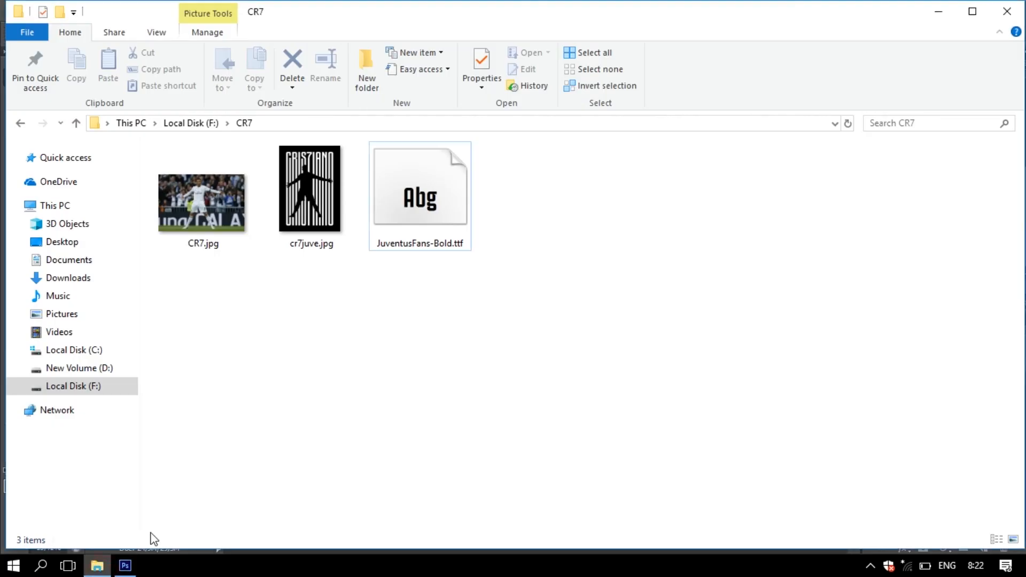
pyautogui.doubleClick(318, 209)
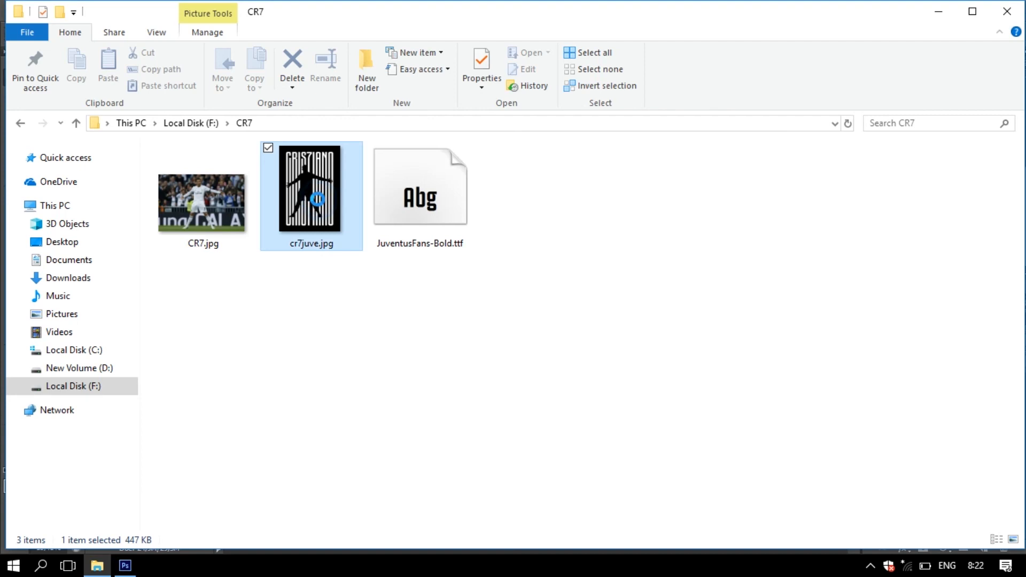
pyautogui.rightClick(318, 199)
pyautogui.click(342, 120)
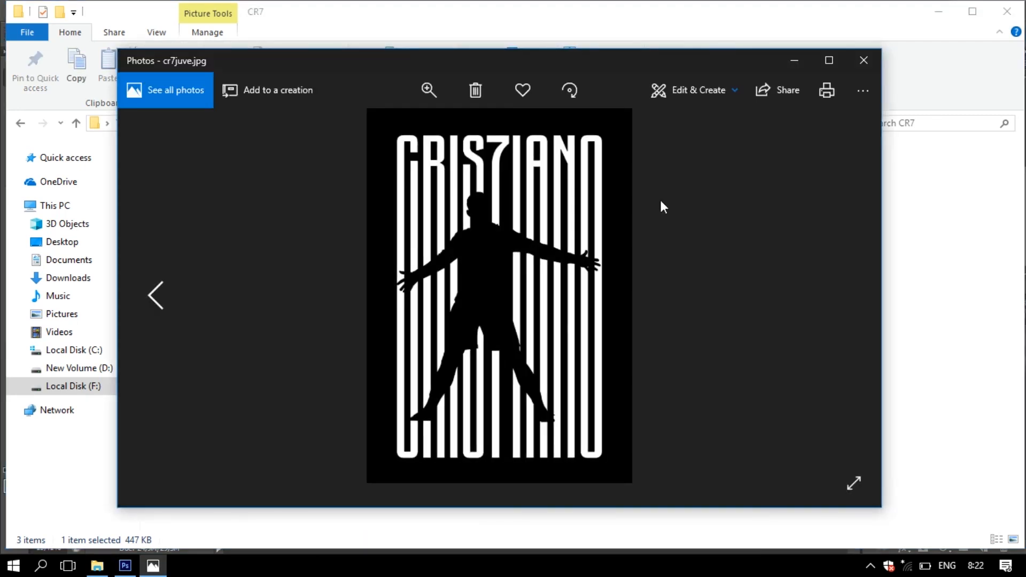
pyautogui.click(829, 58)
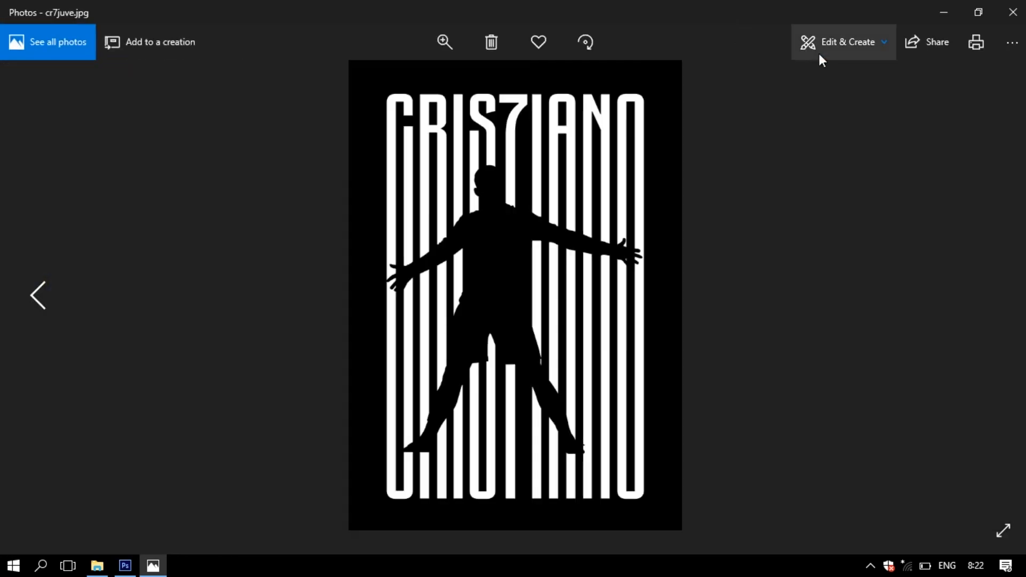